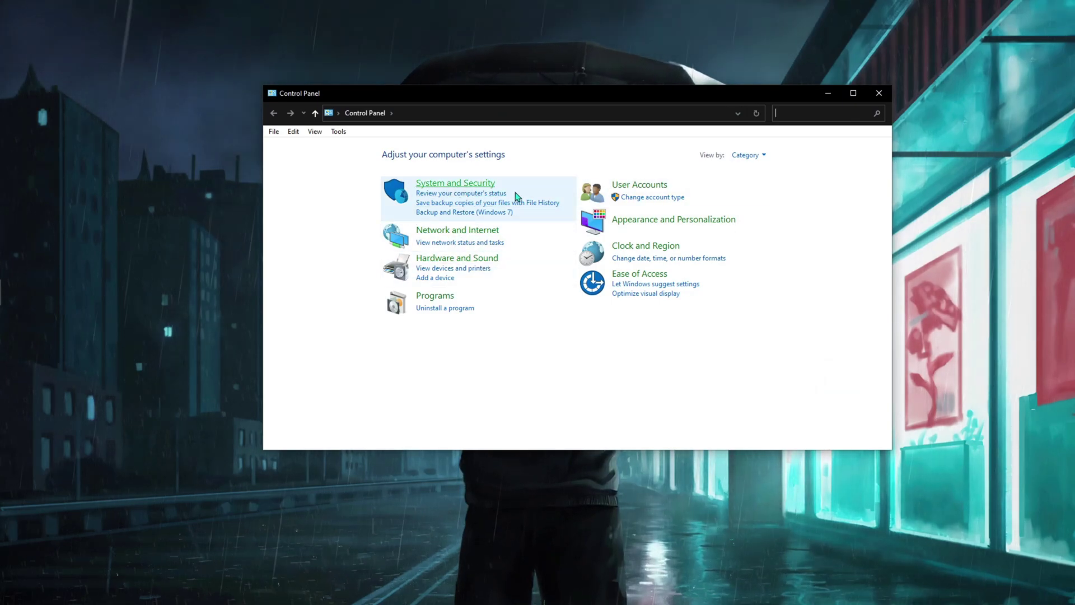
# - Open the Ethernet connection's IPv4 properties via Network and Sharing Center
pyautogui.click(445, 232)
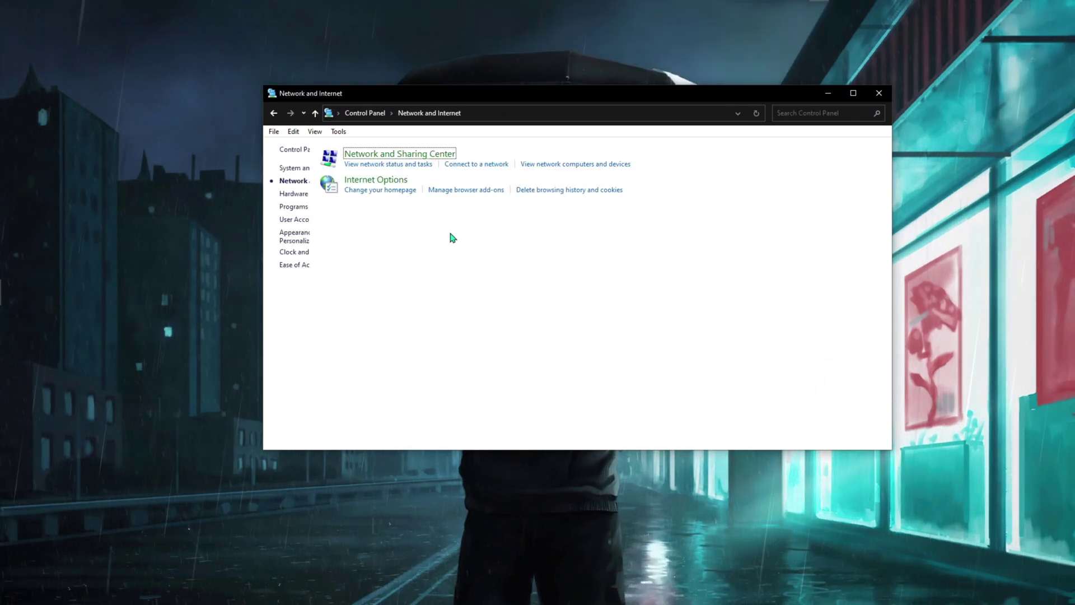
pyautogui.click(445, 158)
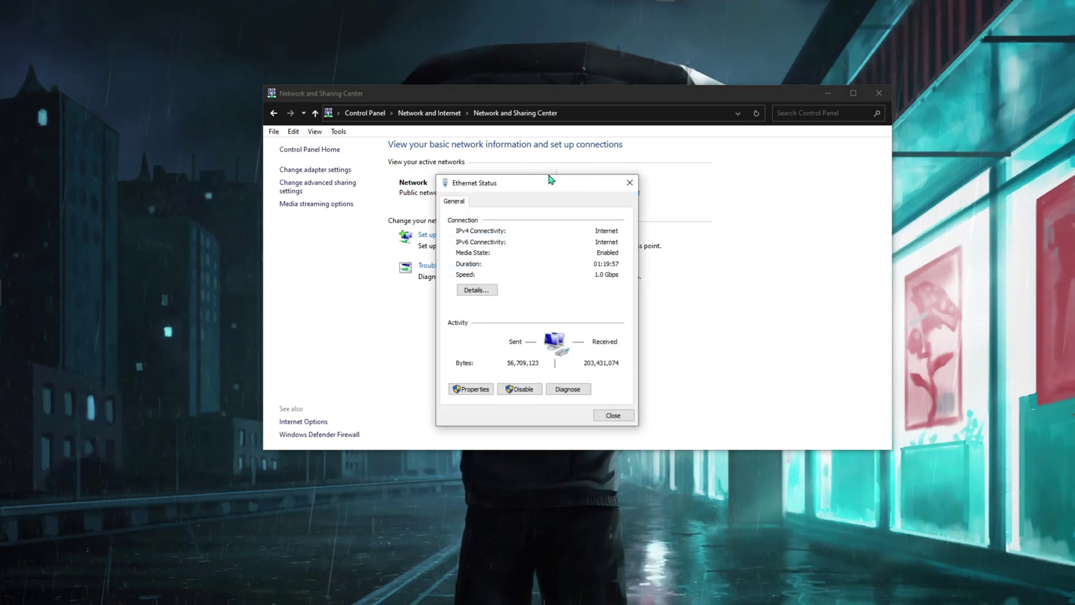
pyautogui.click(471, 391)
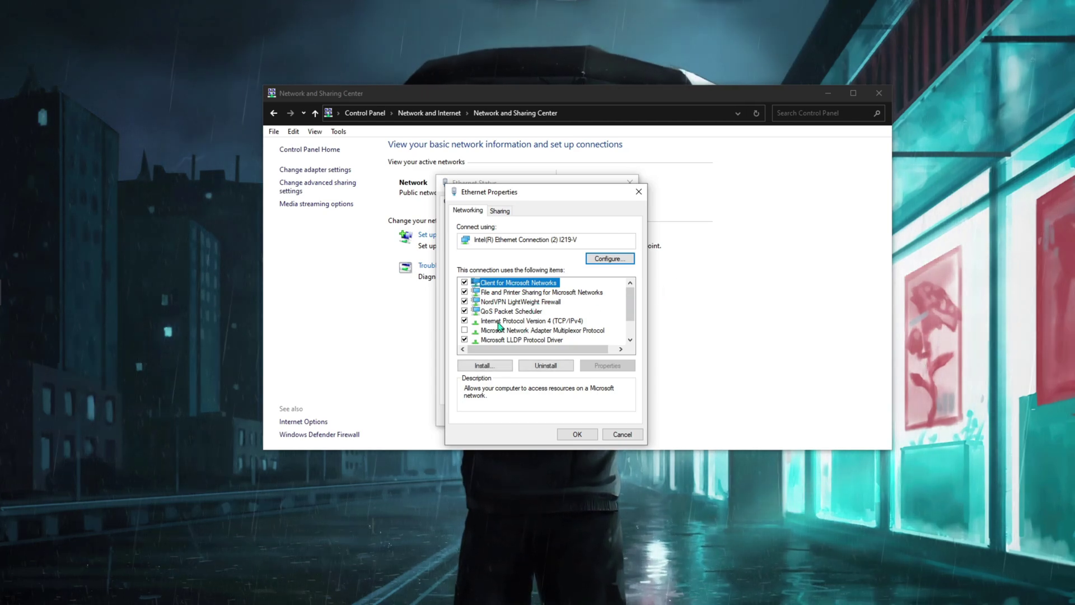
pyautogui.doubleClick(508, 321)
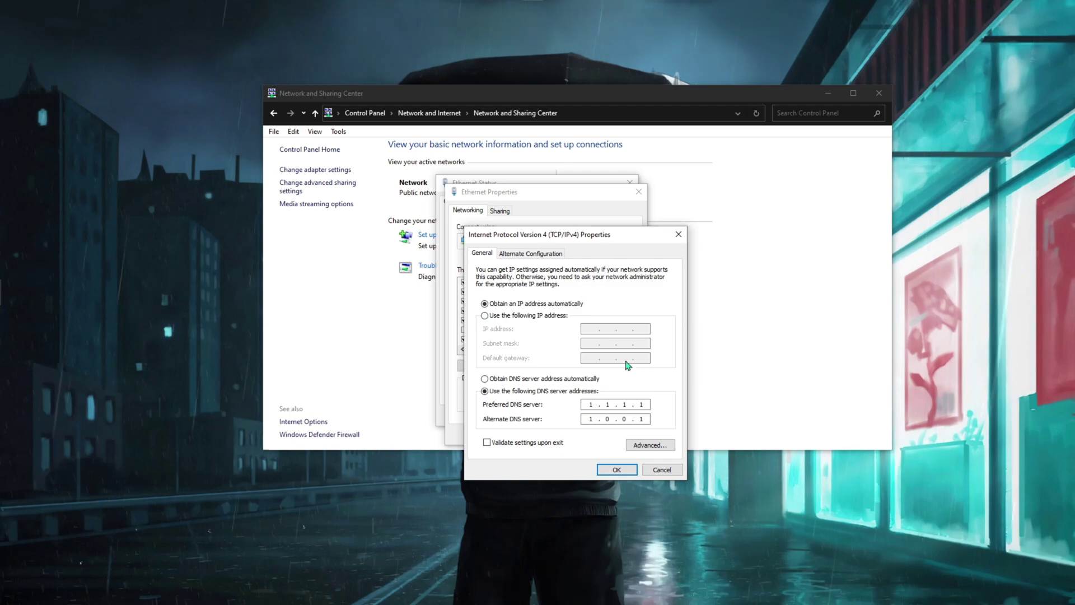
# - Clear the 1.1.1.1 and 1.0.0.1 DNS entries, keeping 'Use the following DNS' selected
pyautogui.click(485, 379)
pyautogui.click(485, 391)
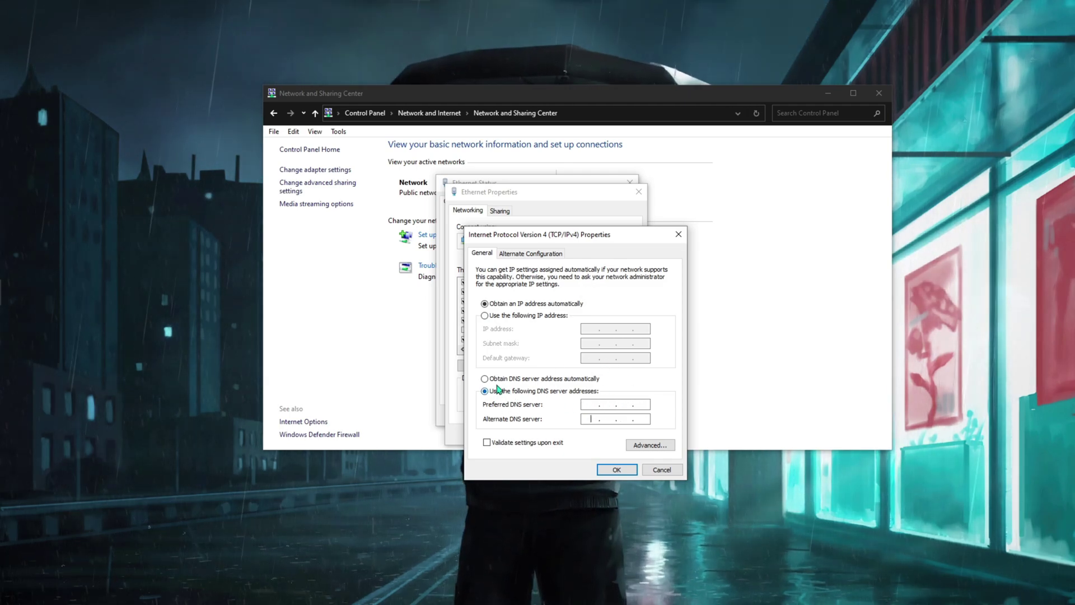
pyautogui.click(498, 379)
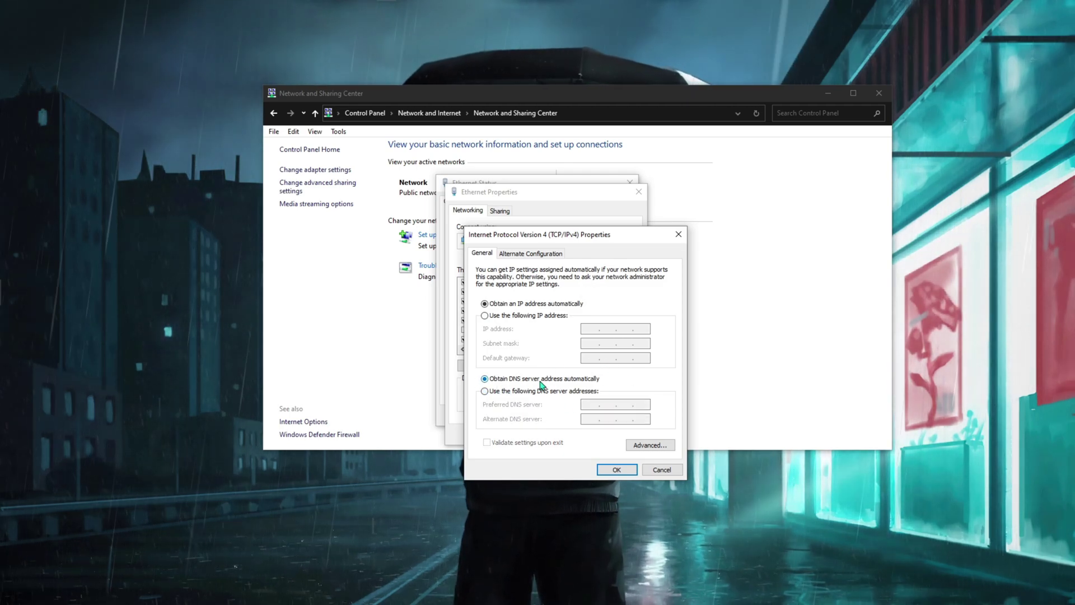
pyautogui.click(489, 395)
# - Open Command Prompt and ping 8.8.8.8 and 1.1.1.1, averaging 3 ms and 4 ms
pyautogui.press('super')
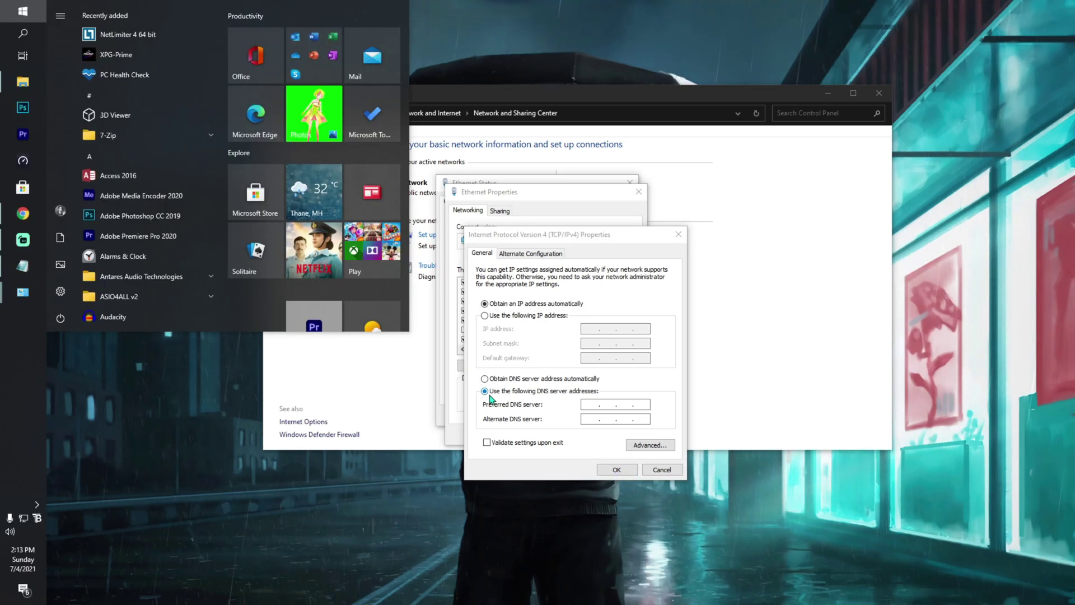
pyautogui.write('cmd')
pyautogui.press('Return')
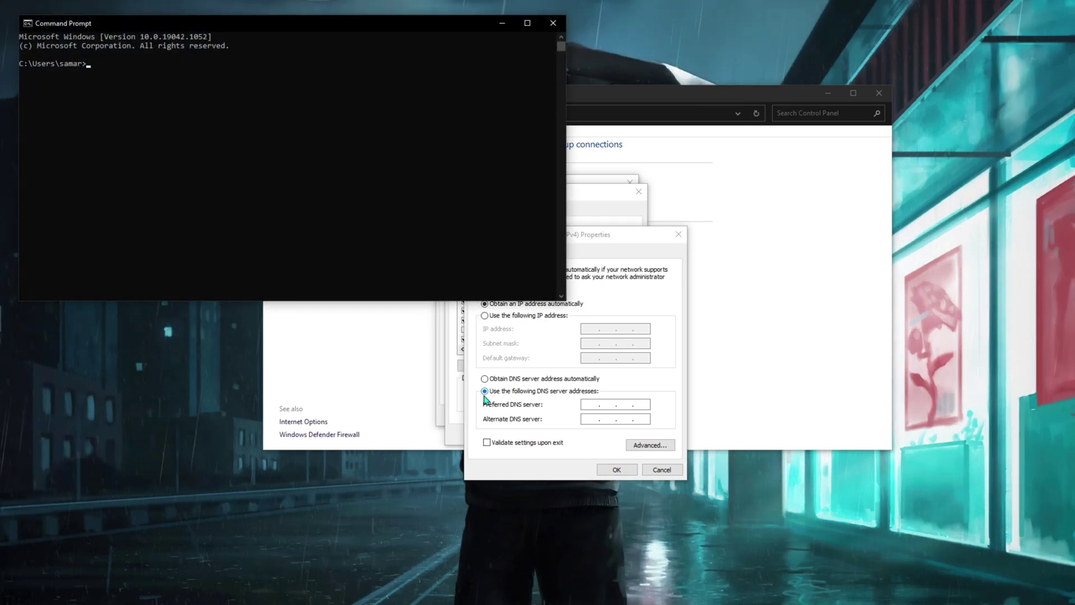
pyautogui.write('ping')
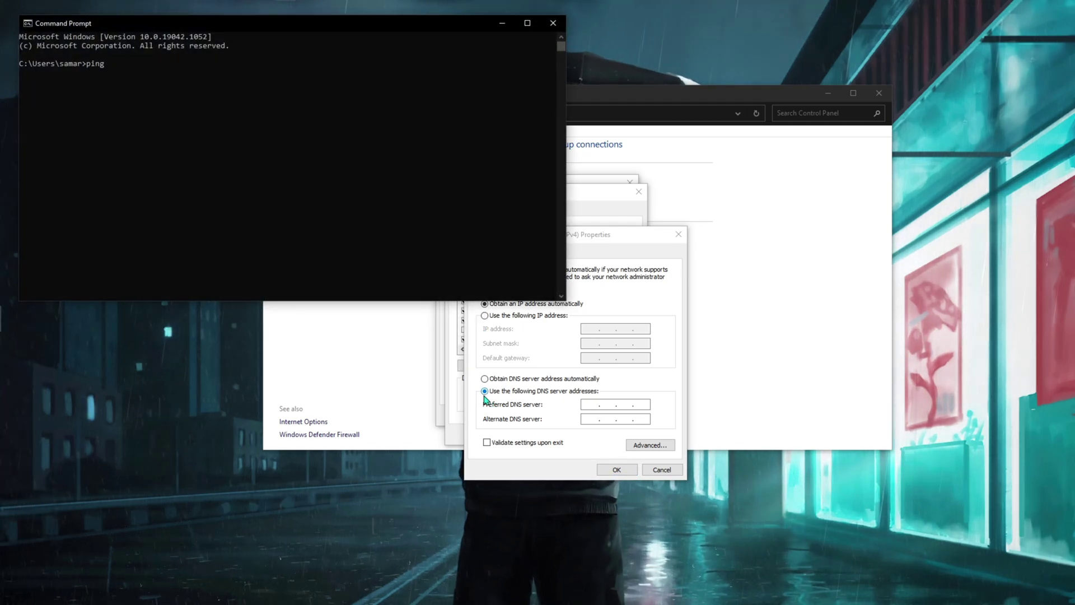
pyautogui.write(' 8.8.8.8')
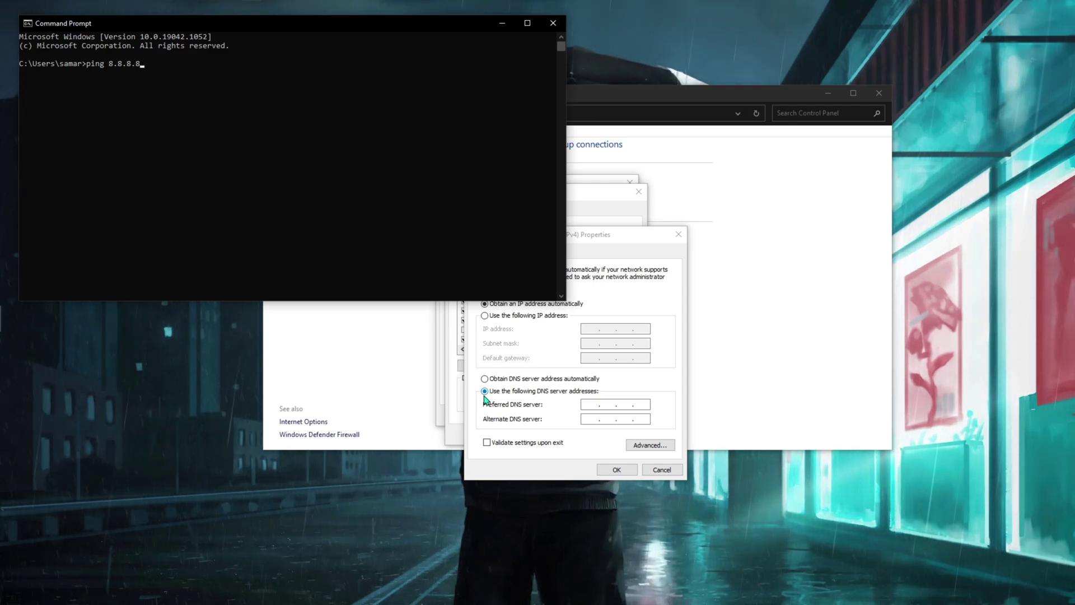
pyautogui.press('Return')
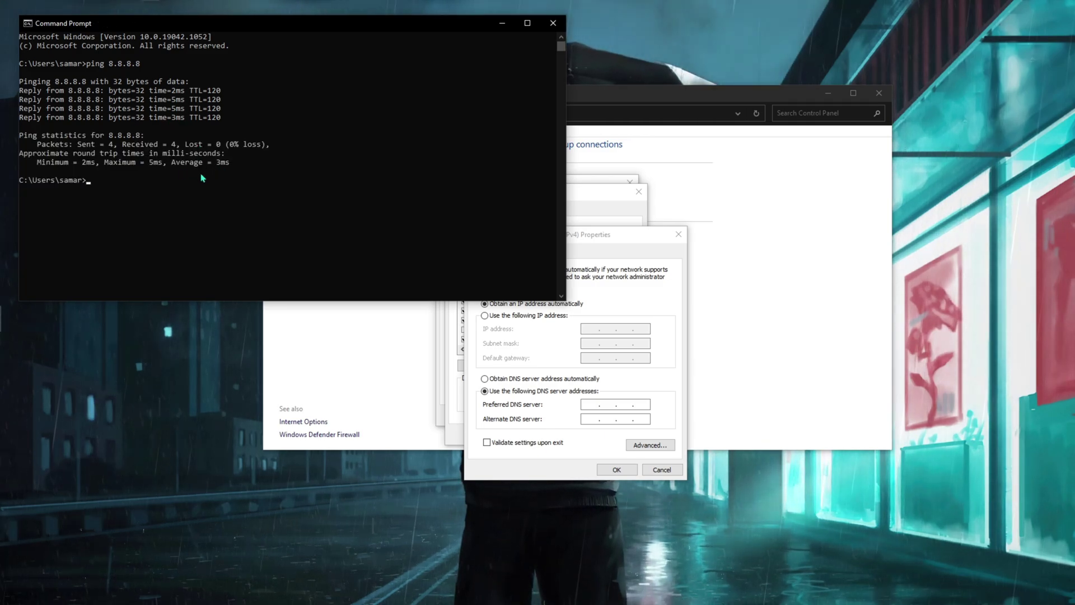
pyautogui.write('p')
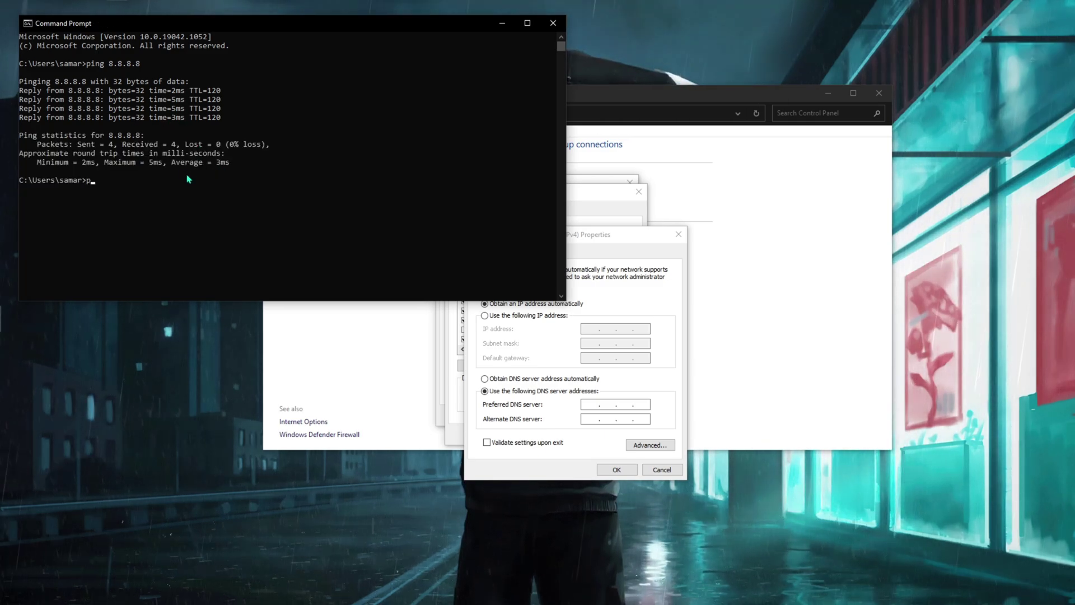
pyautogui.write('ing 1.1.1.1')
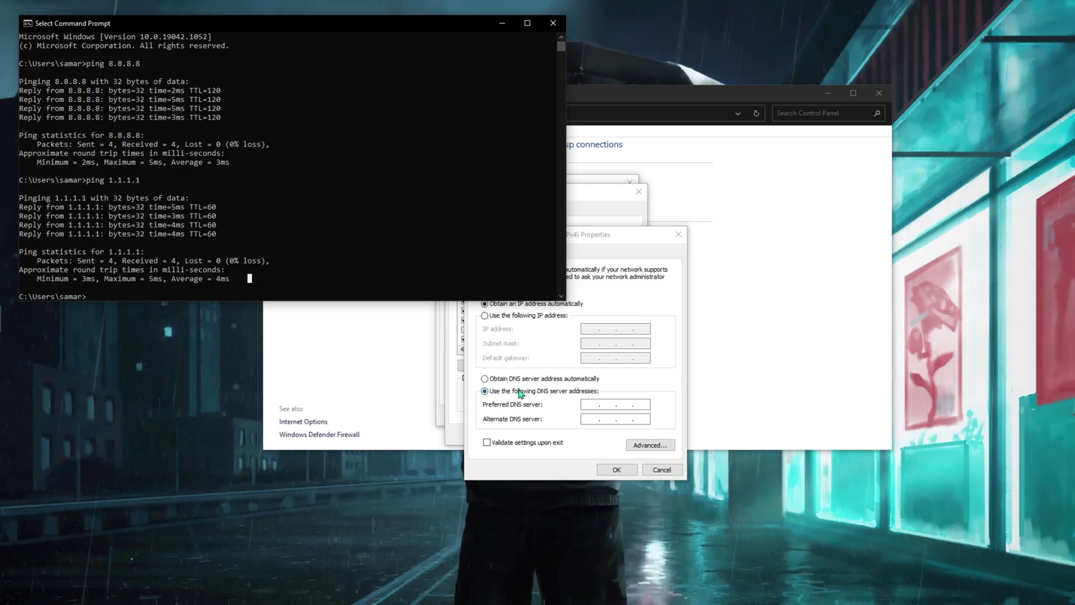
# - Apply 8.8.8.8 and 8.8.4.4 as DNS servers, then close Command Prompt and Ethernet status
pyautogui.click(590, 401)
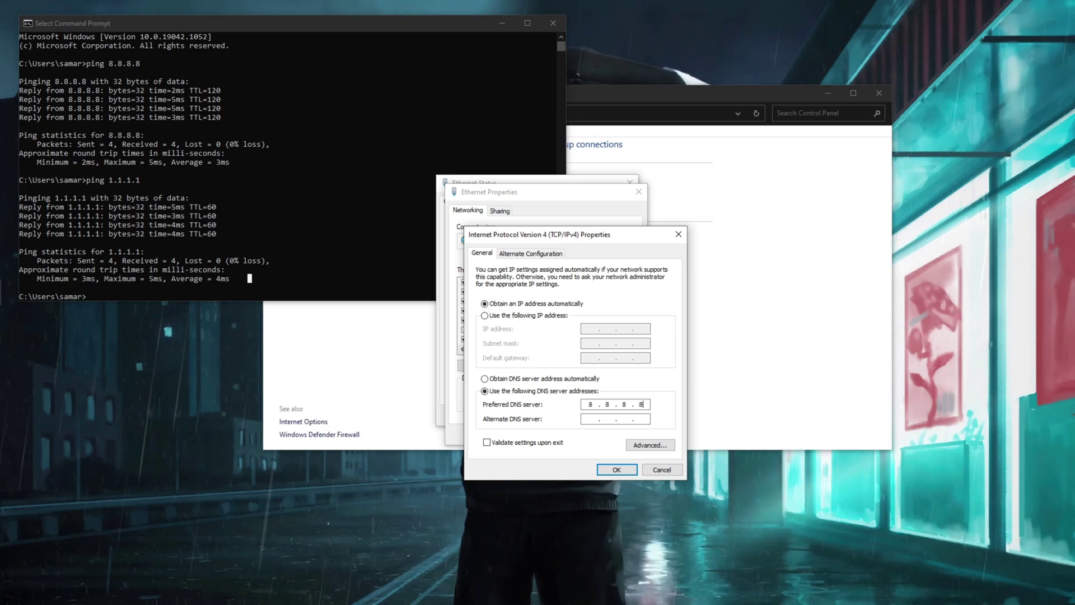
pyautogui.click(592, 418)
pyautogui.write('8.8')
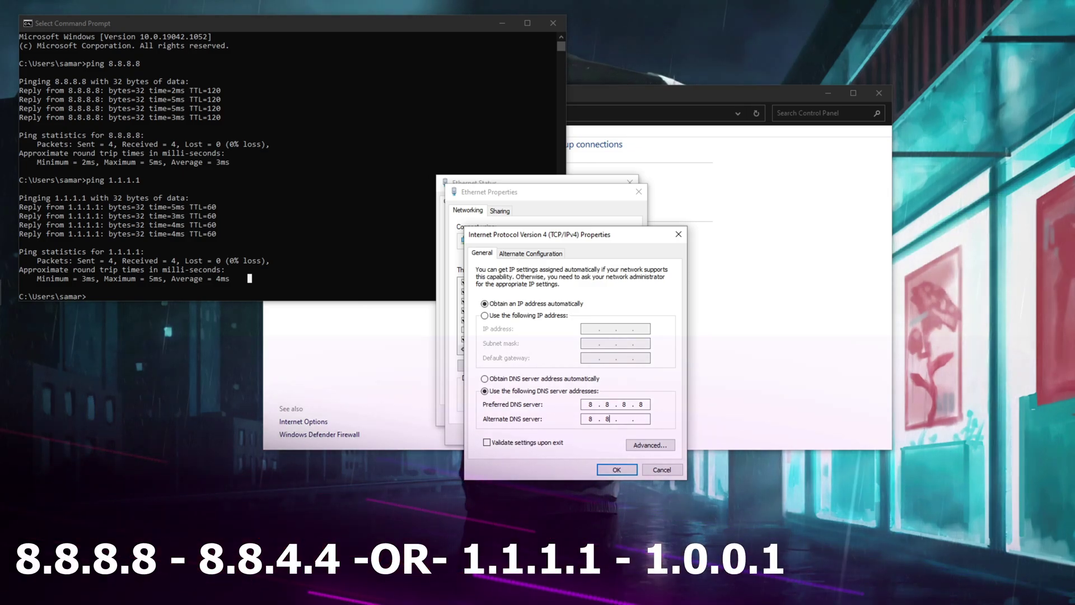
pyautogui.write('.4.4')
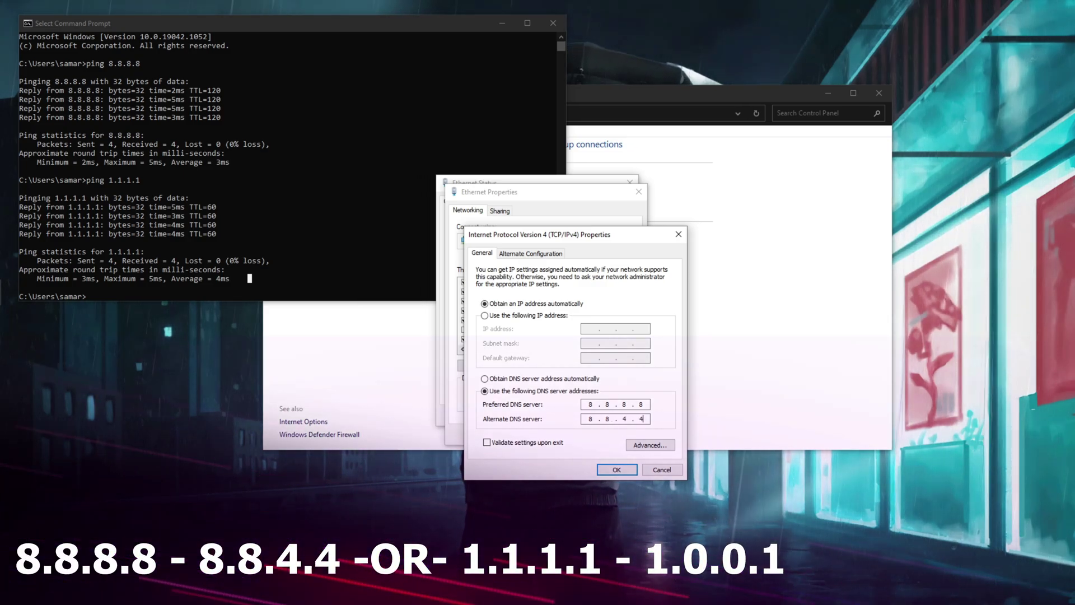
pyautogui.click(617, 469)
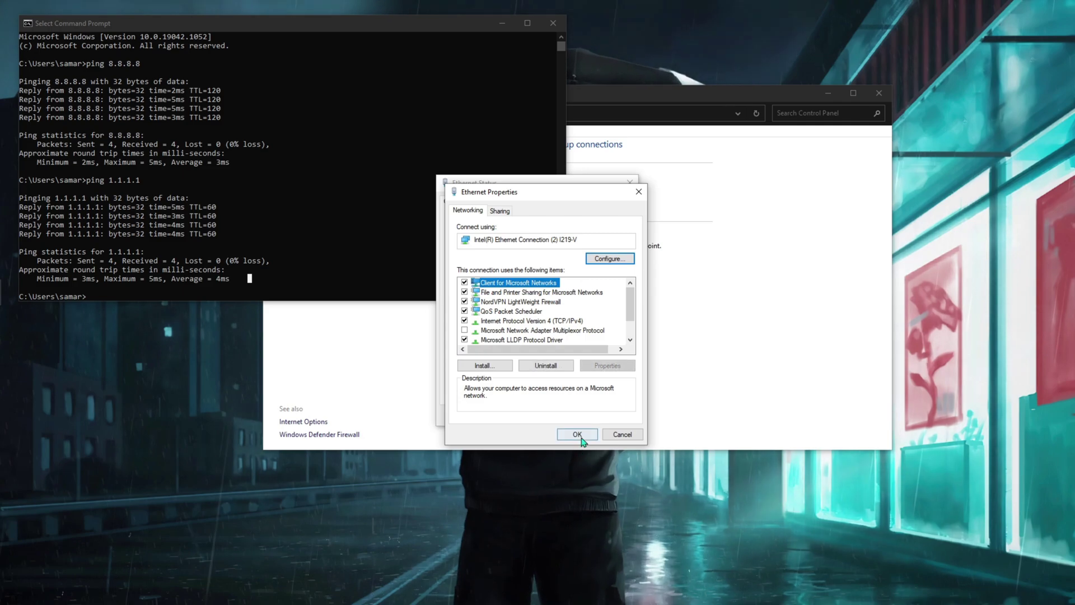
pyautogui.click(553, 23)
pyautogui.click(629, 183)
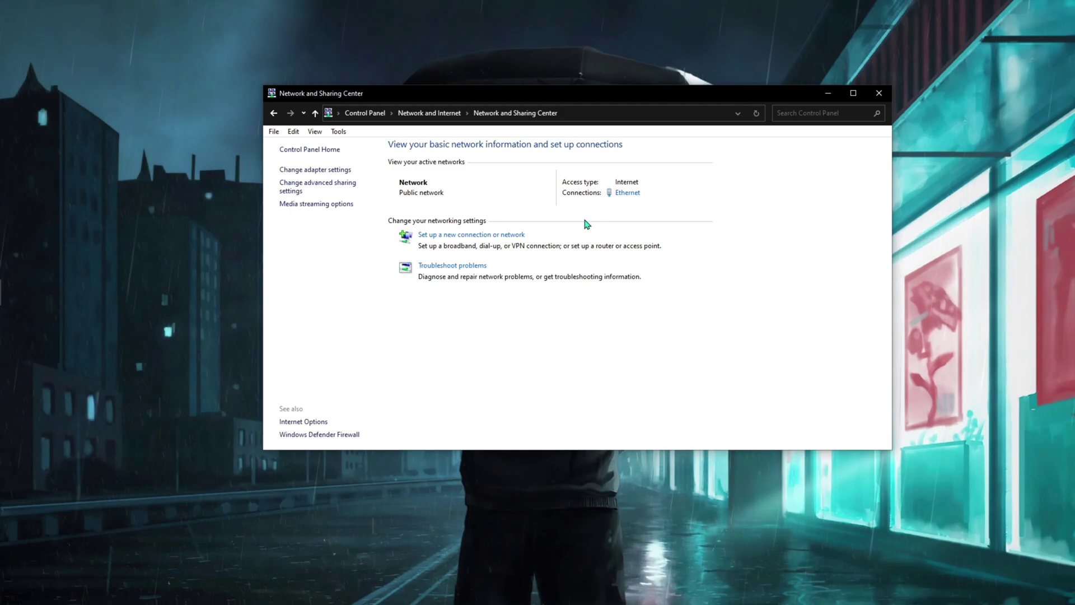
# - Uncheck 'Allow the computer to turn off this device' for the Ethernet adapter and close the windows
pyautogui.click(628, 193)
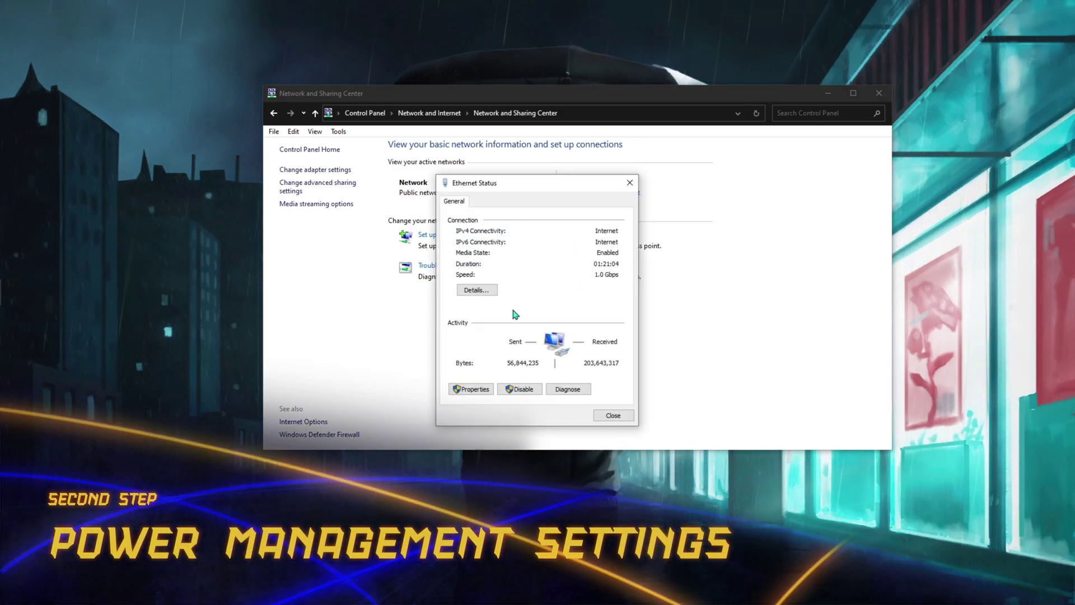
pyautogui.click(482, 390)
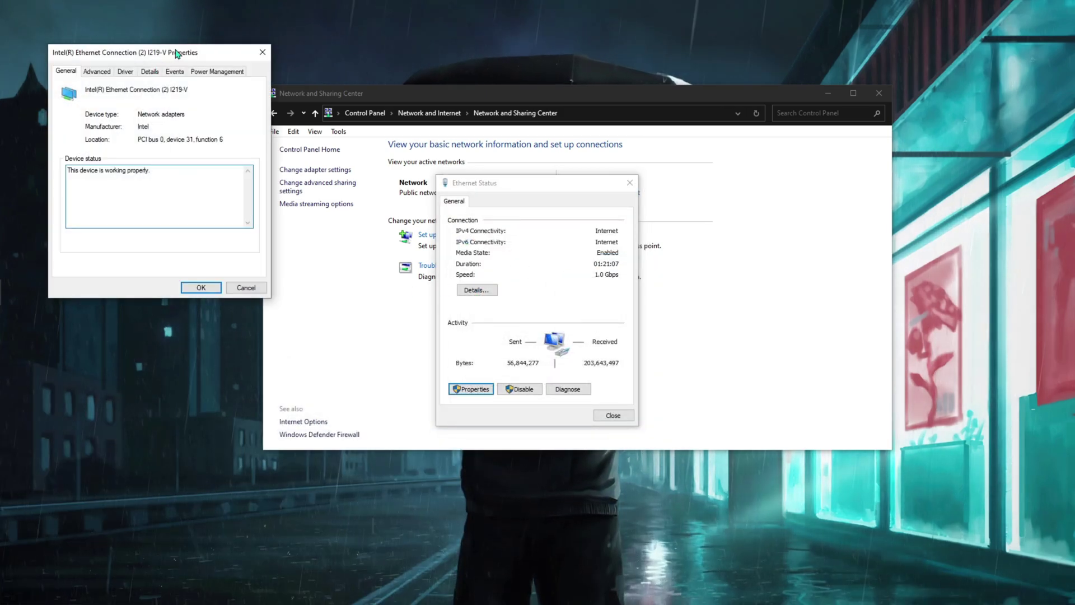
pyautogui.moveTo(177, 53); pyautogui.dragTo(628, 125)
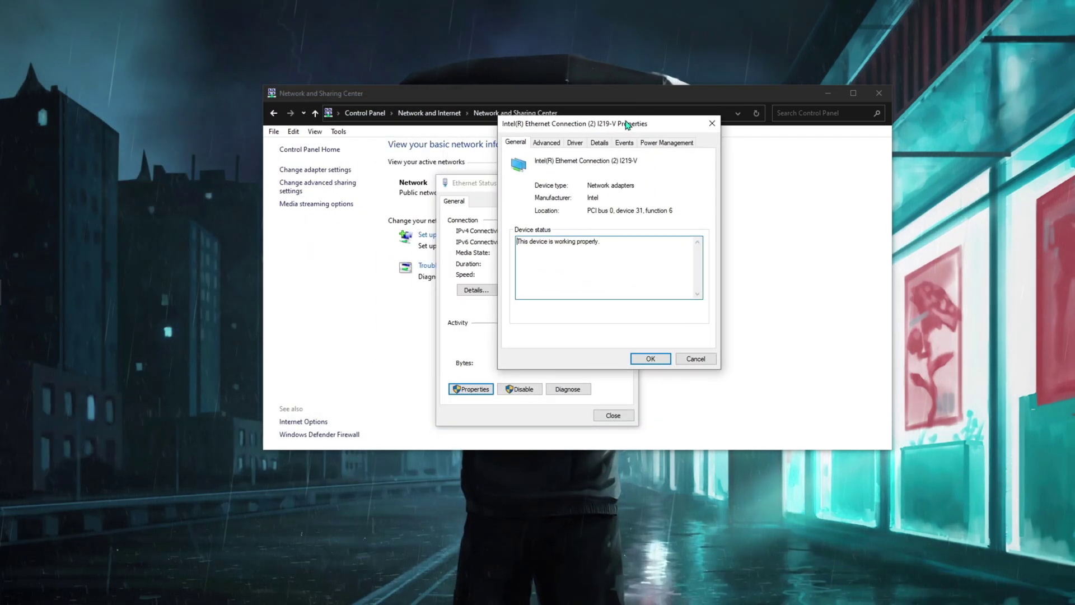
pyautogui.click(667, 143)
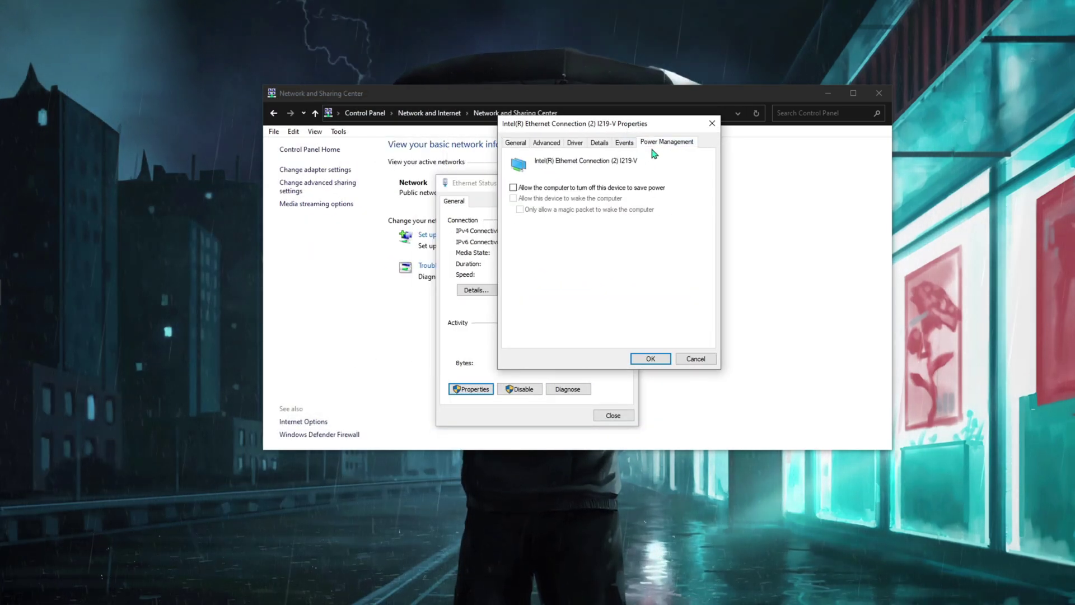
pyautogui.click(513, 189)
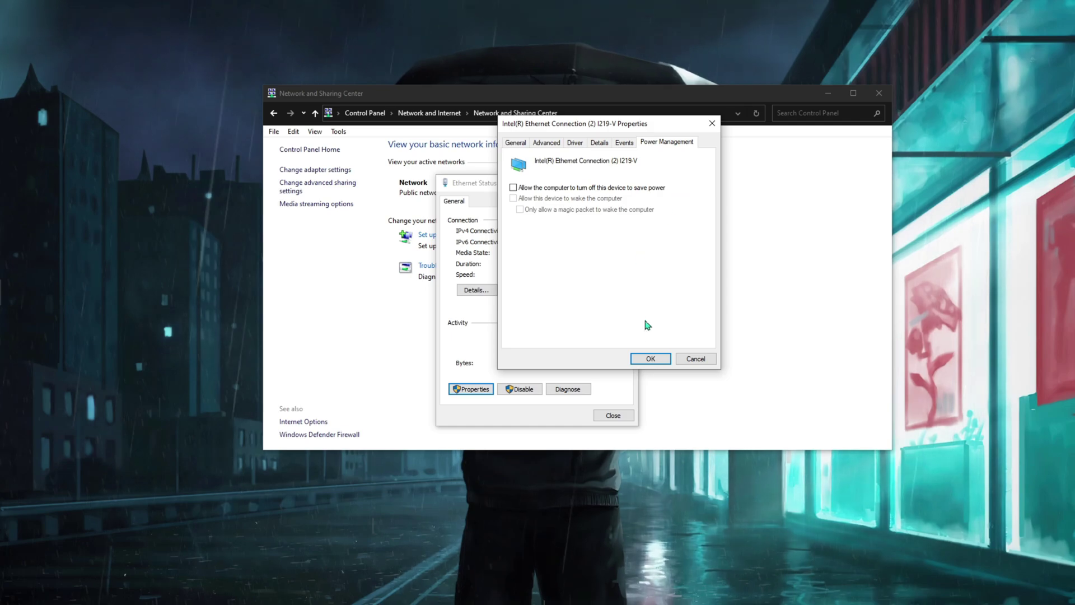
pyautogui.click(650, 358)
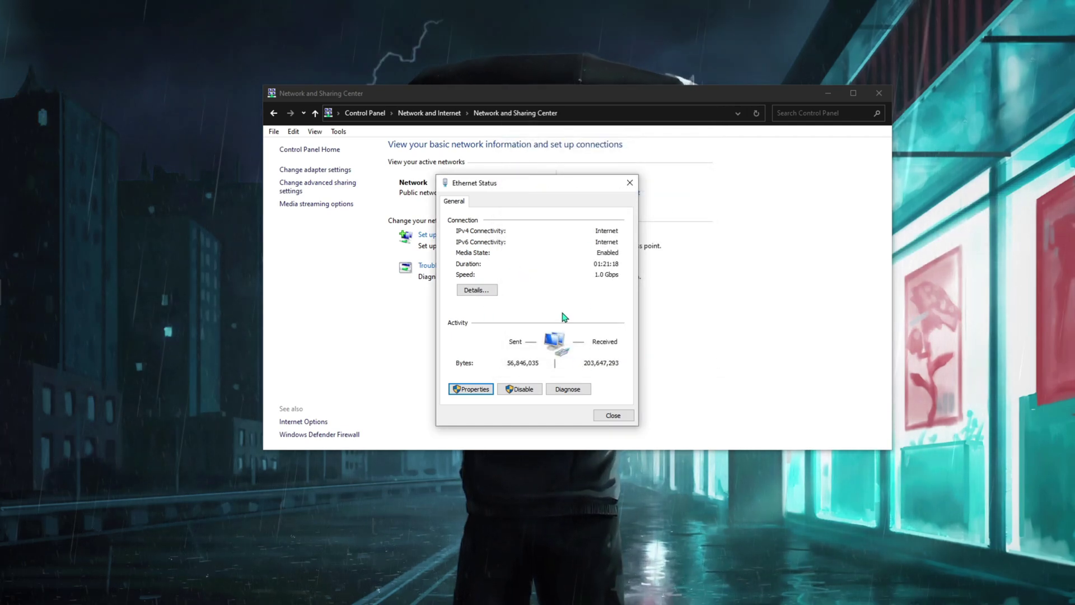
pyautogui.click(613, 415)
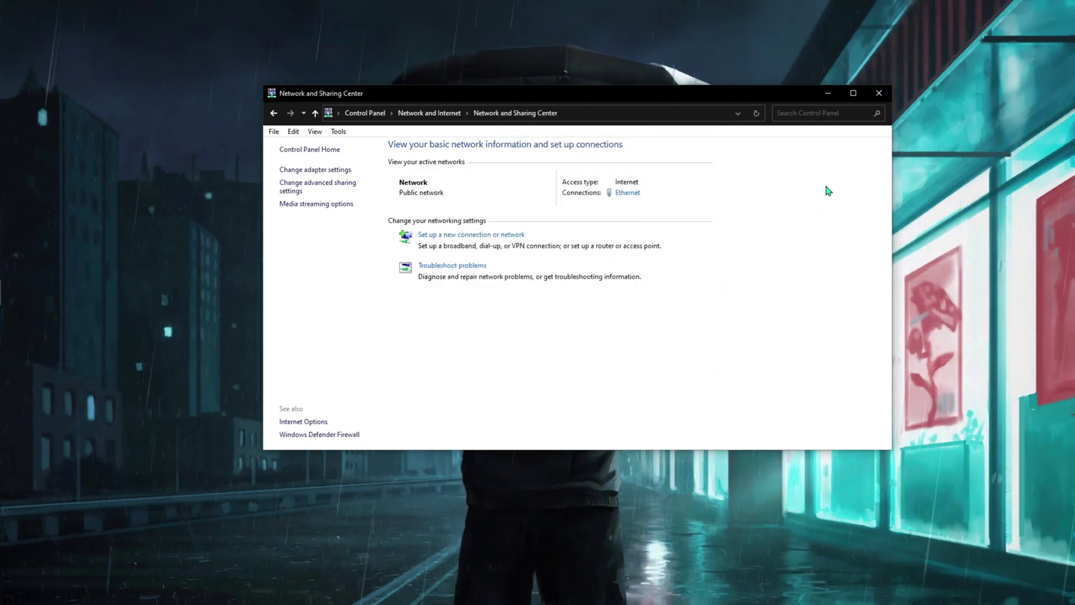
pyautogui.click(880, 93)
pyautogui.press('super')
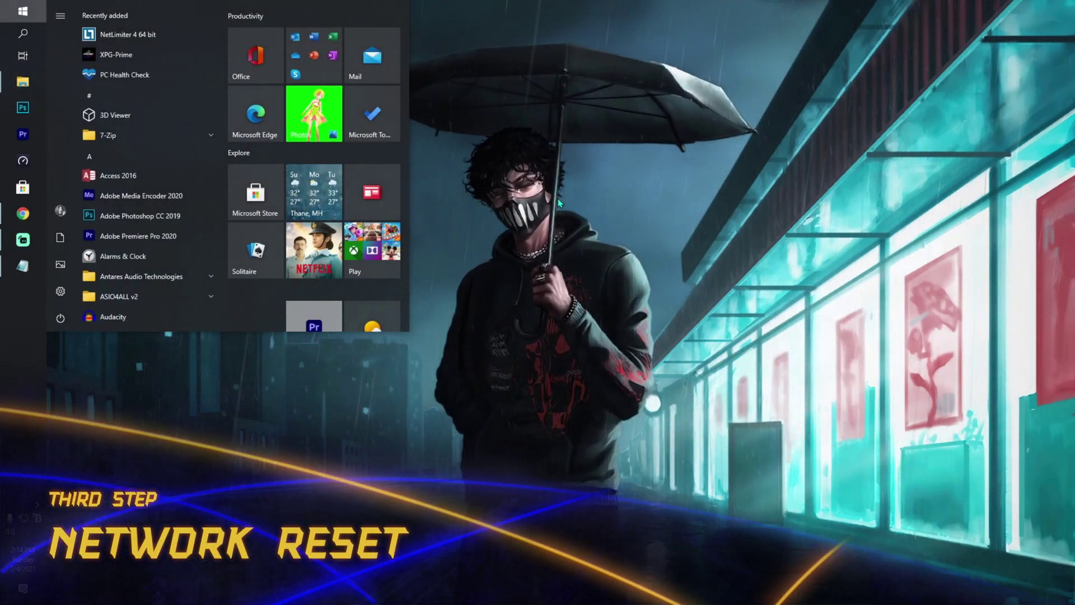
pyautogui.write('netwole')
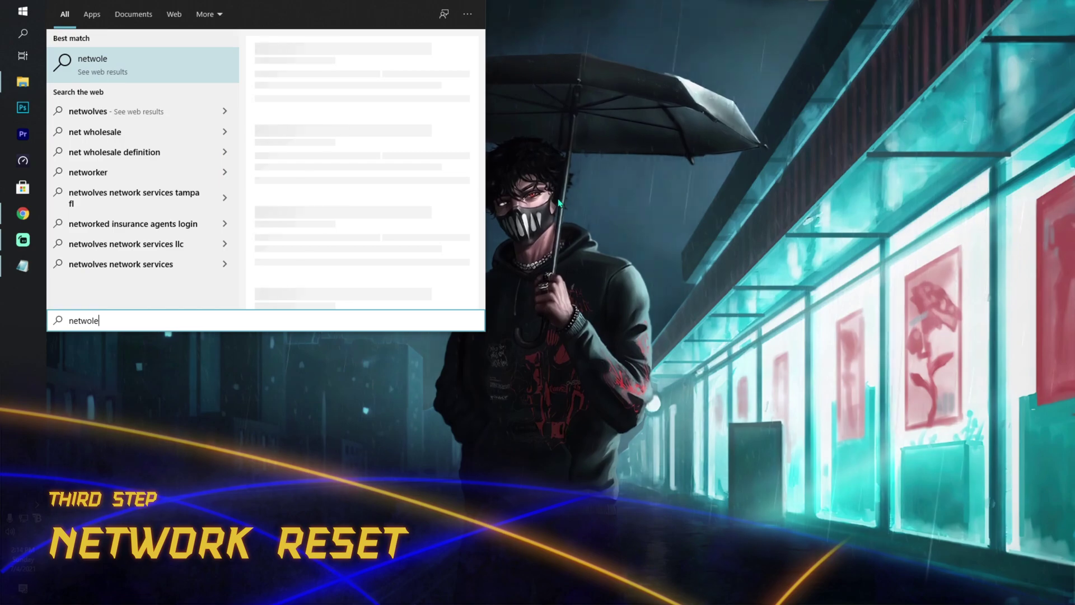
pyautogui.write('rk reset')
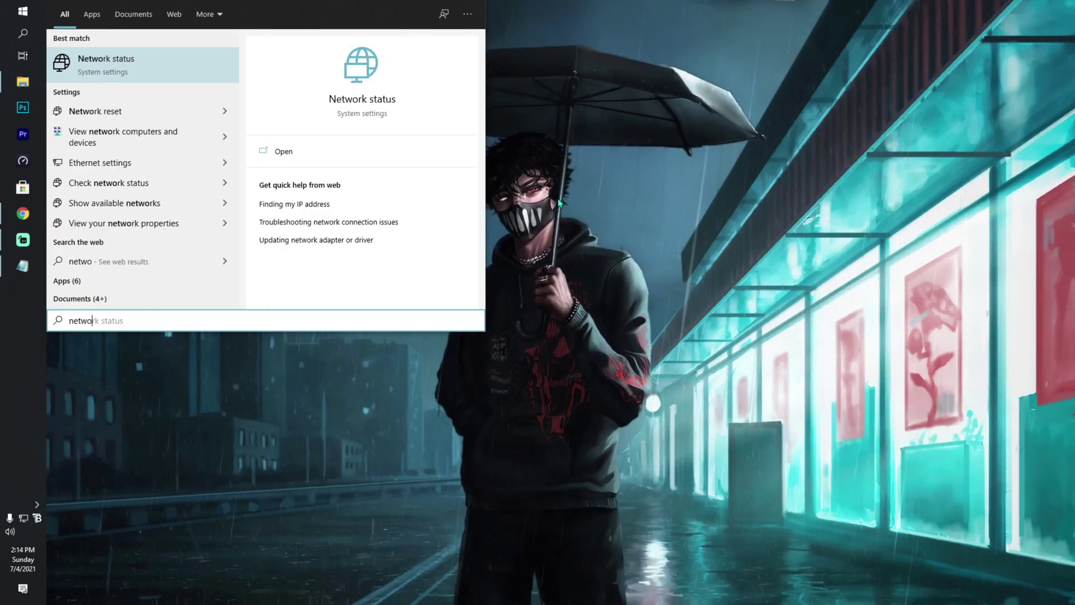
pyautogui.press('Return')
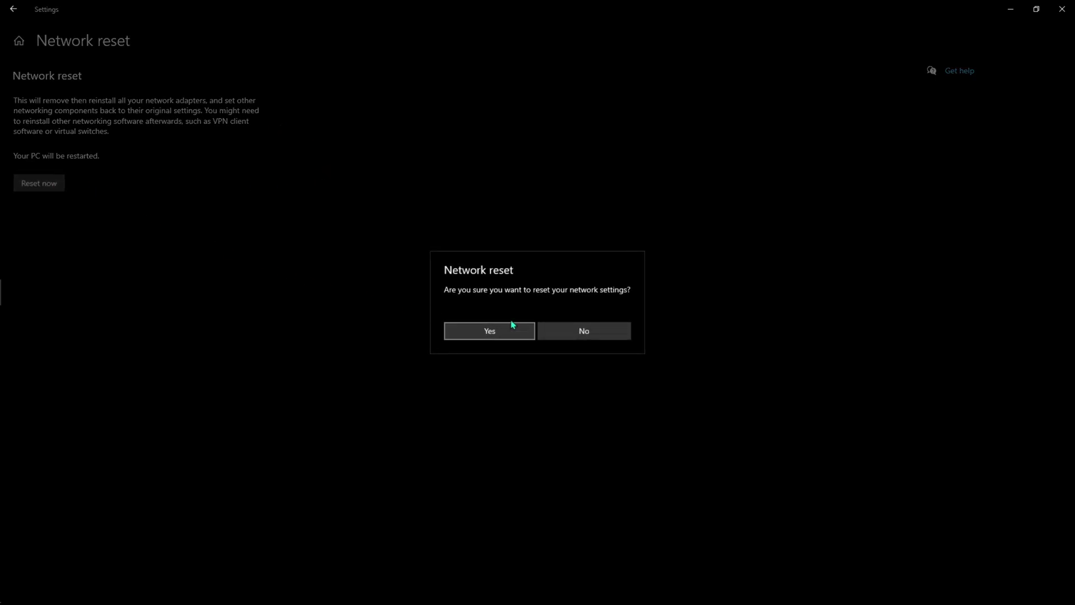
pyautogui.click(610, 329)
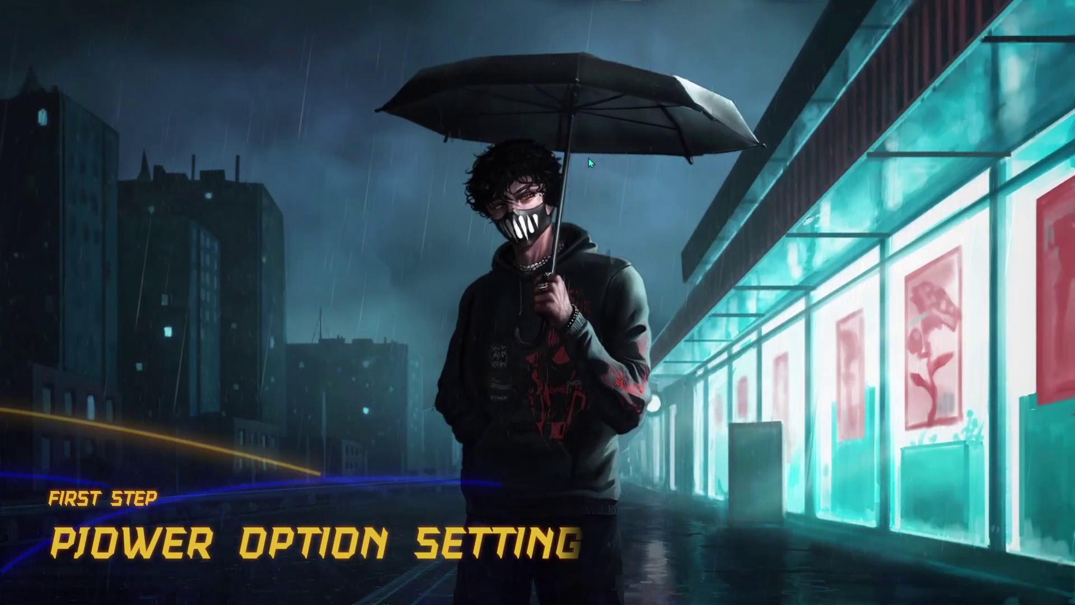
# - Open the High performance plan's advanced power settings from Control Panel's Power Options
pyautogui.press('super')
pyautogui.write('control')
pyautogui.press('Return')
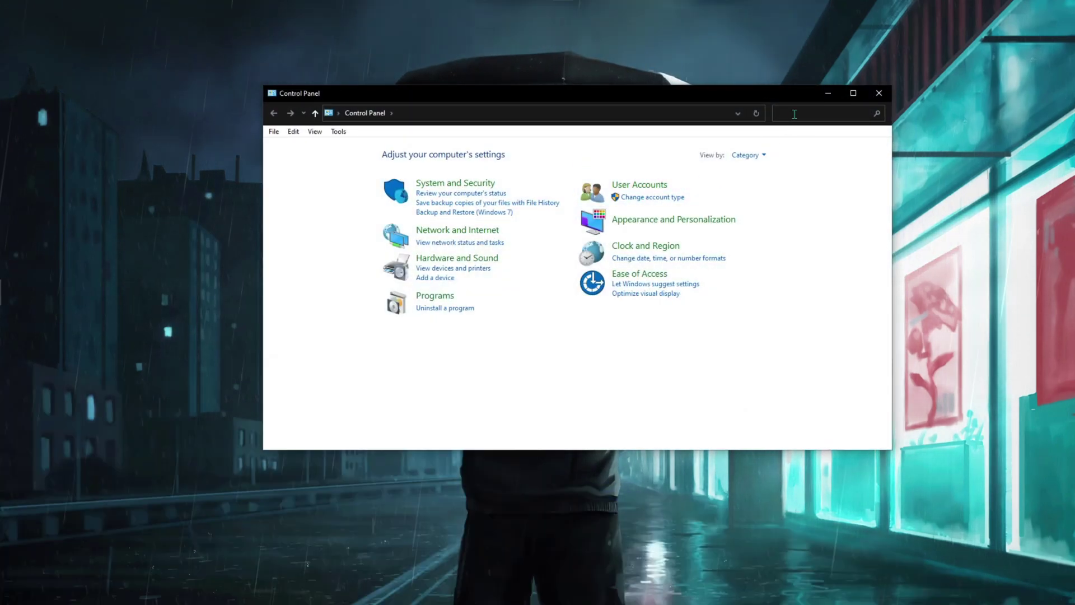
pyautogui.write('power')
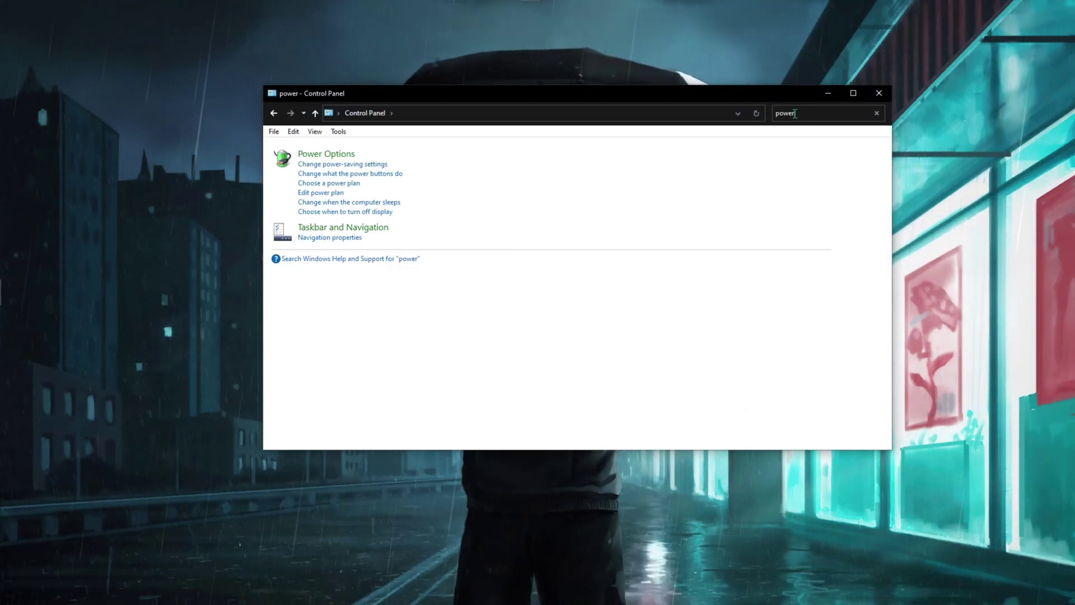
pyautogui.click(543, 219)
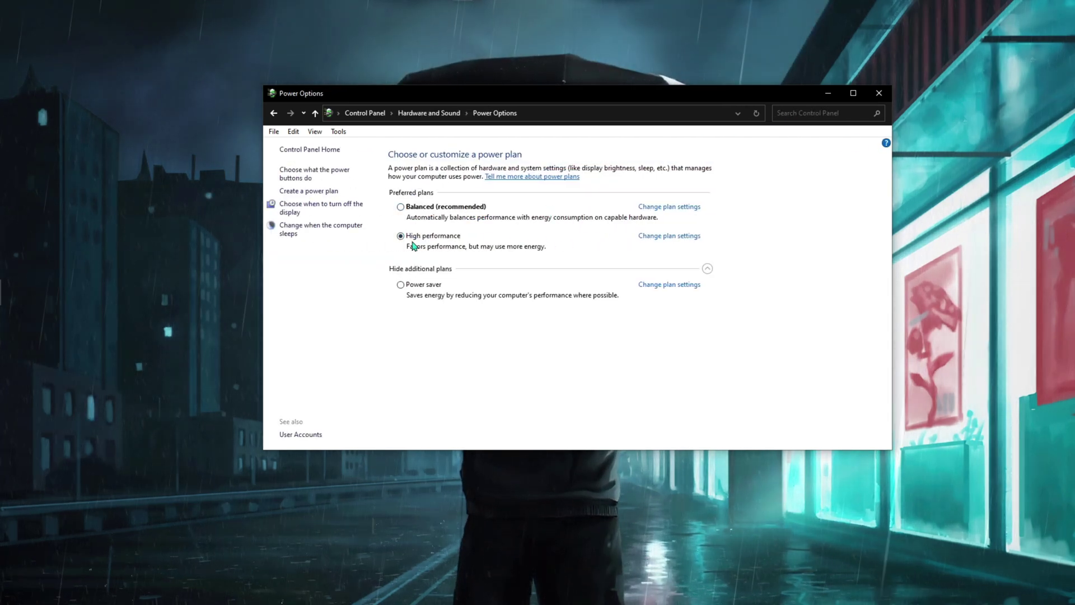
pyautogui.click(670, 237)
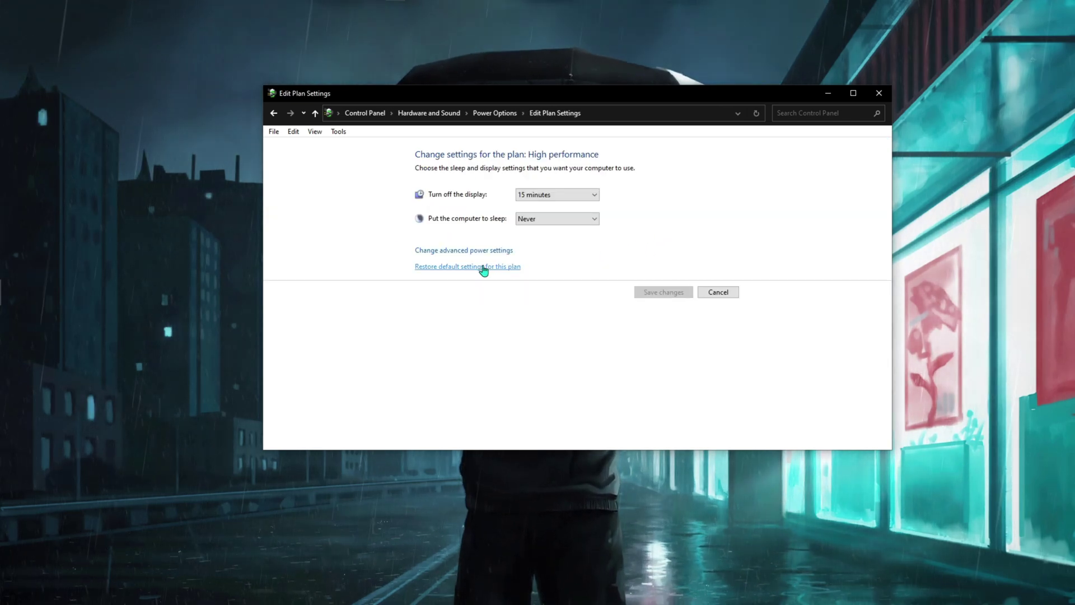
pyautogui.click(449, 256)
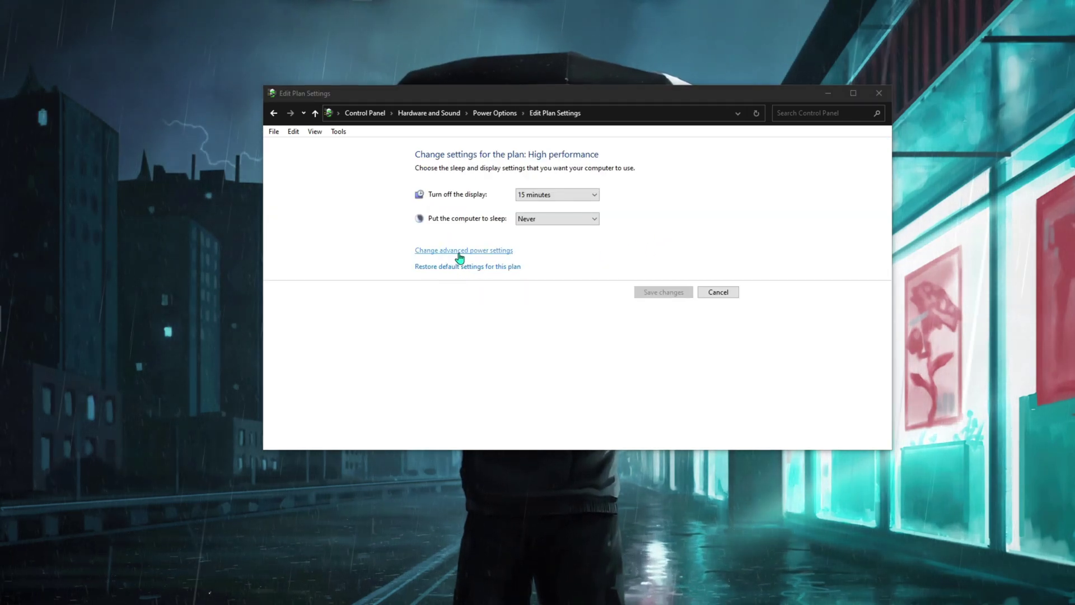
# - Set Wireless Adapter Power Saving Mode to Maximum Performance and apply
pyautogui.moveTo(162, 69); pyautogui.dragTo(565, 140)
pyautogui.click(523, 278)
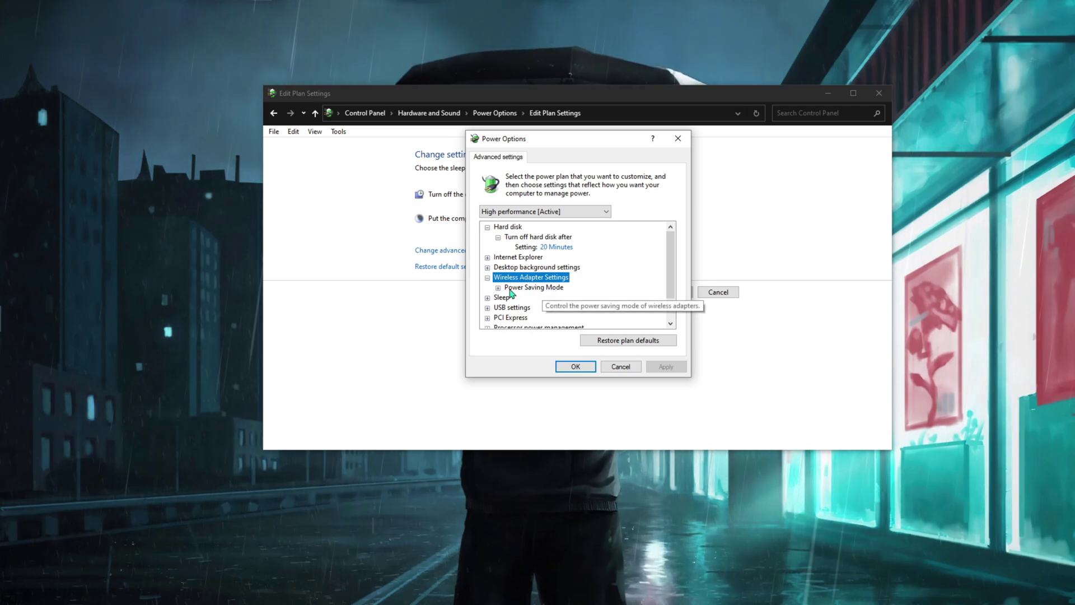
pyautogui.doubleClick(511, 288)
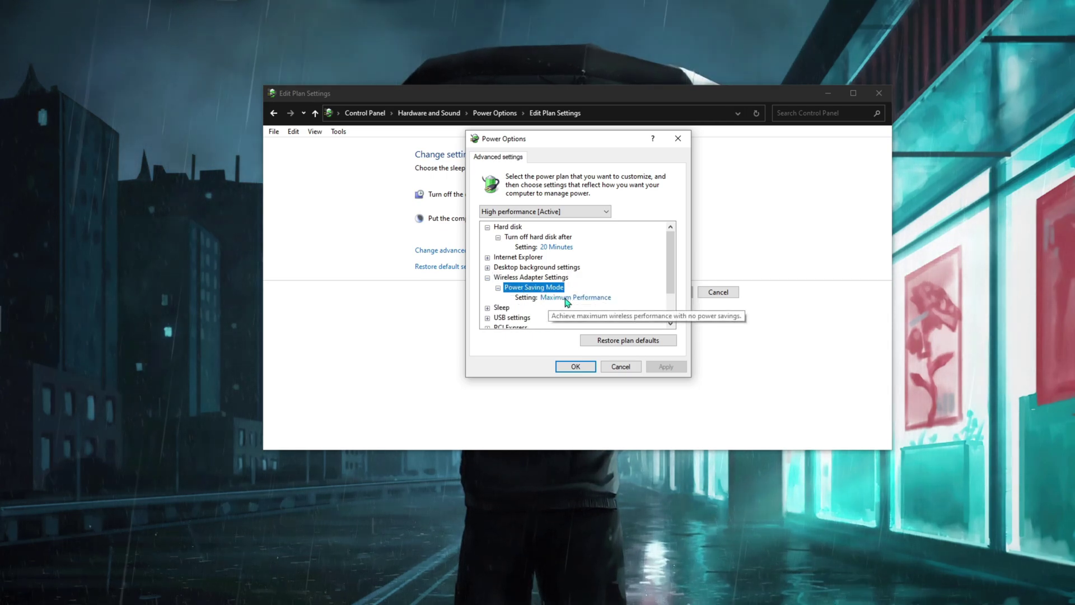
pyautogui.click(567, 302)
pyautogui.click(588, 298)
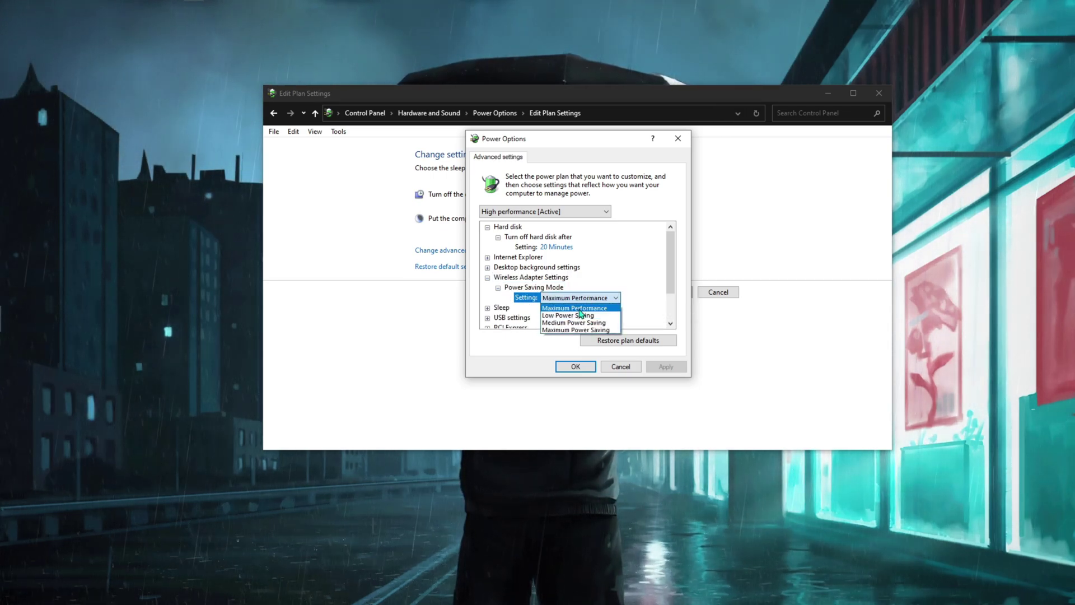
pyautogui.click(580, 309)
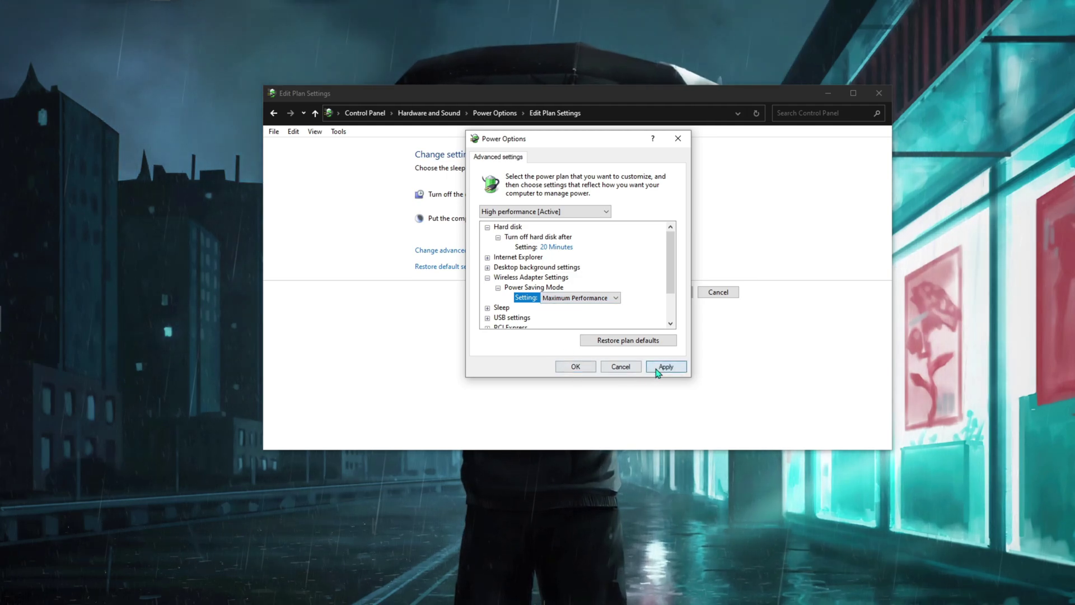
pyautogui.click(576, 367)
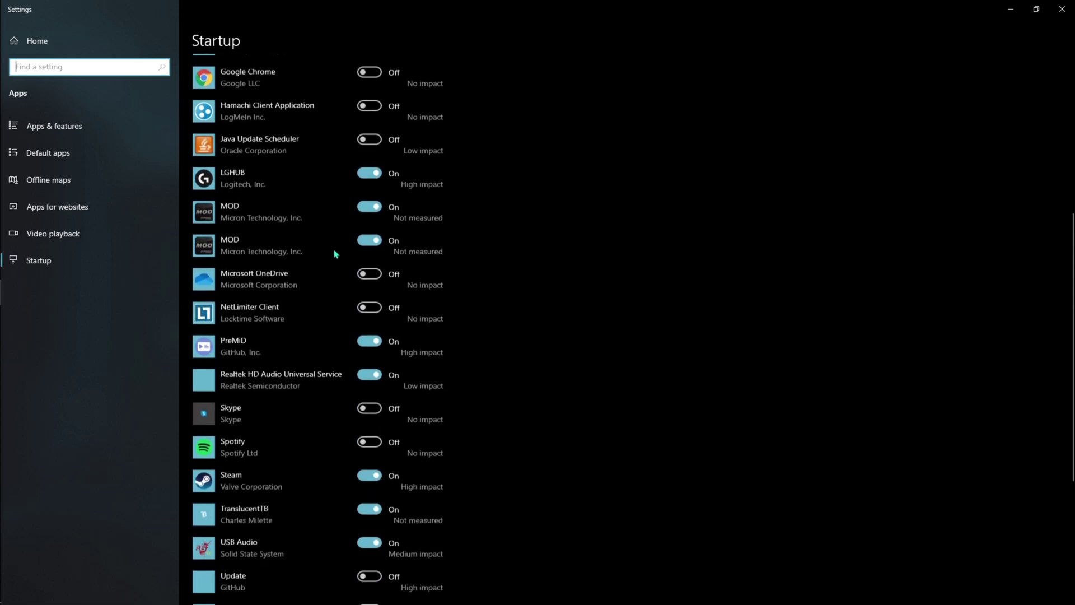
# - Scroll through the startup apps list to review their on/off states and impact
pyautogui.scroll(-1, 336, 255)
pyautogui.scroll(5, 336, 255)
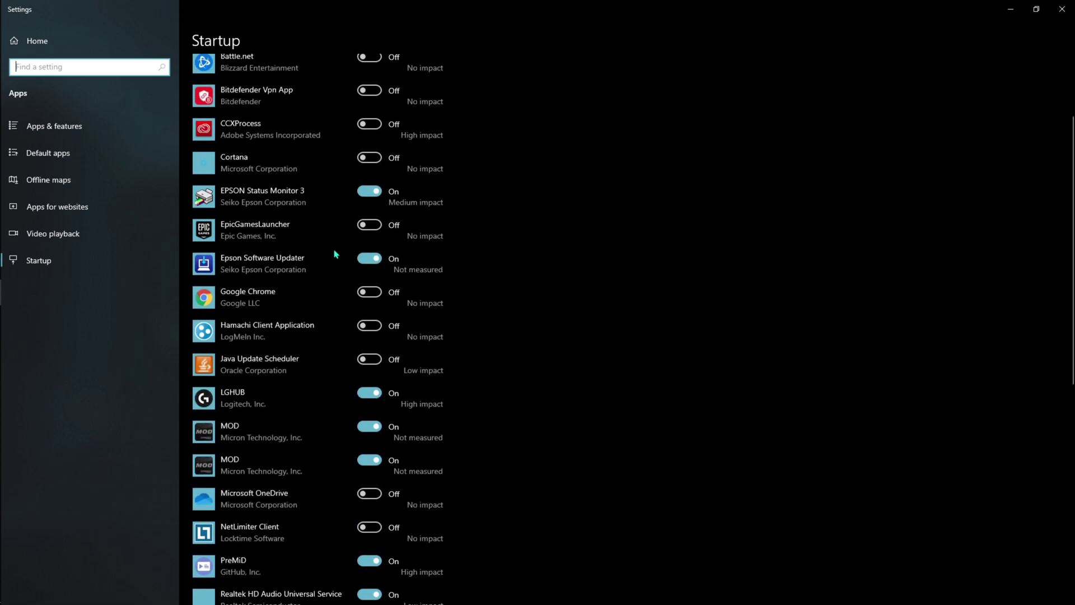
pyautogui.scroll(-10, 332, 254)
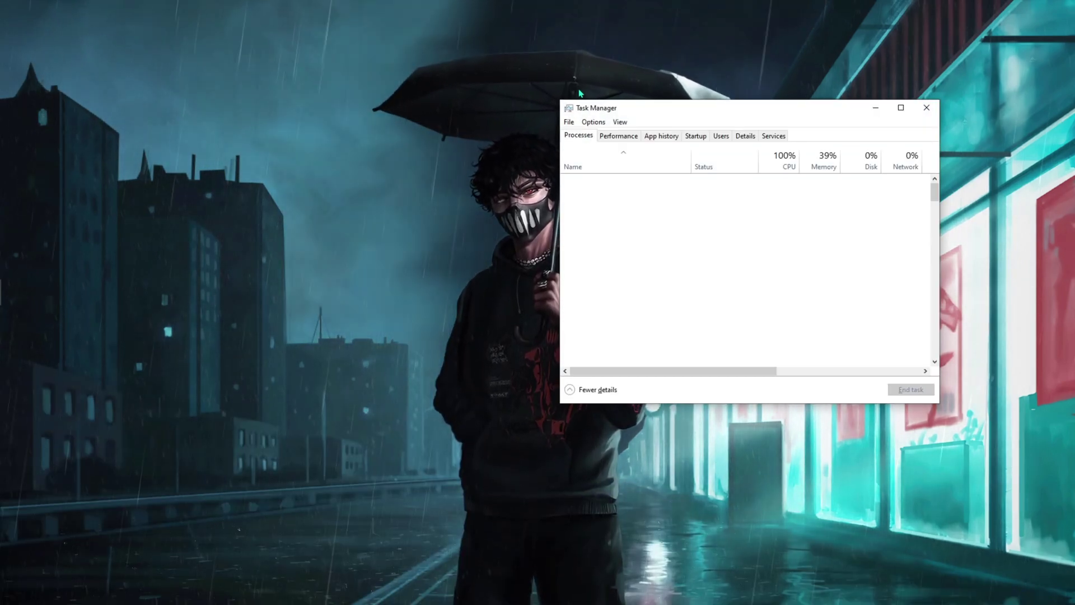
# - Open Resource Monitor from Task Manager's Performance tab
pyautogui.moveTo(619, 108); pyautogui.dragTo(570, 97)
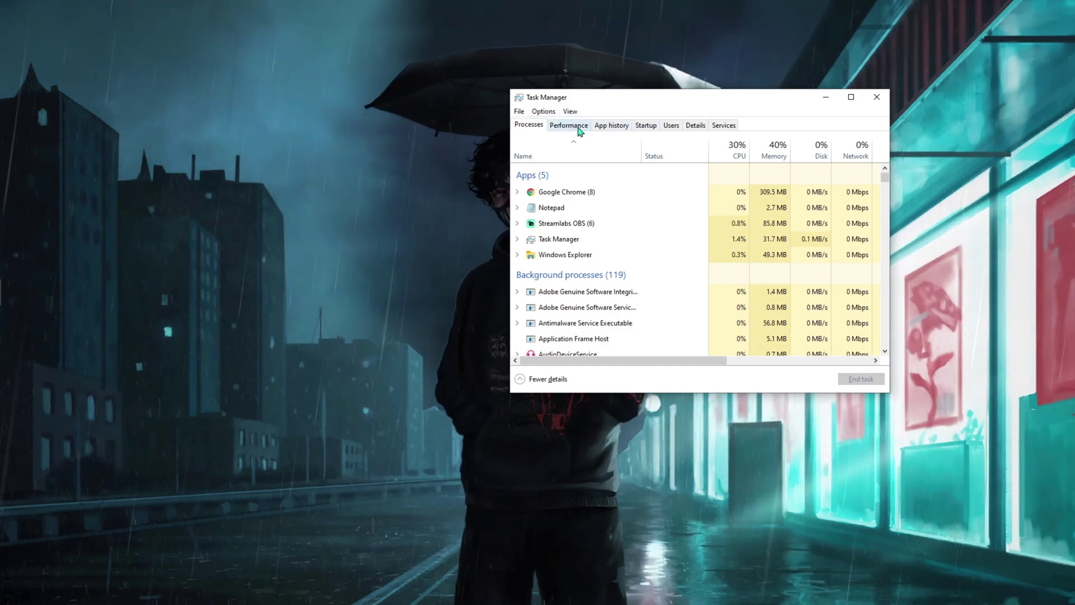
pyautogui.click(569, 125)
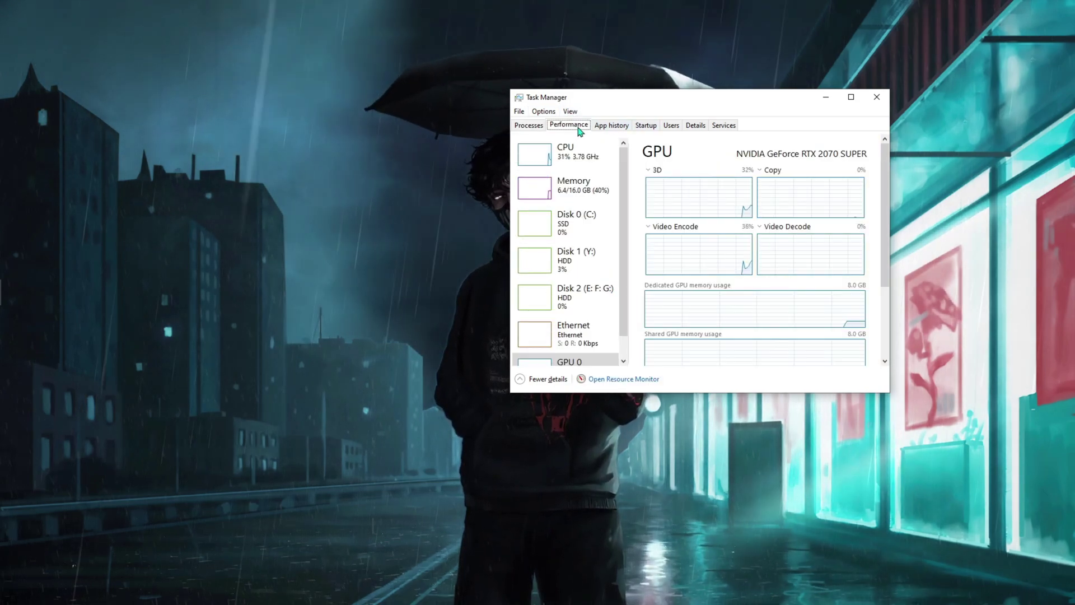
pyautogui.click(620, 380)
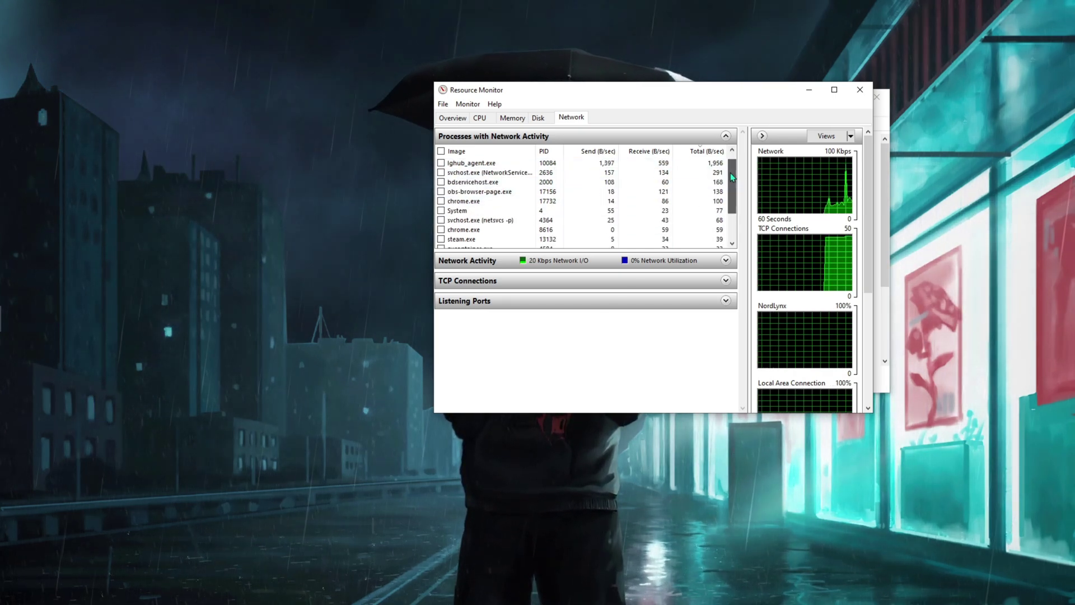
# - Expand the Network Activity table and inspect lghub_agent.exe's actions without ending it
pyautogui.moveTo(730, 174)
pyautogui.mouseDown()
pyautogui.moveTo(739, 208)
pyautogui.moveTo(741, 182)
pyautogui.mouseUp()
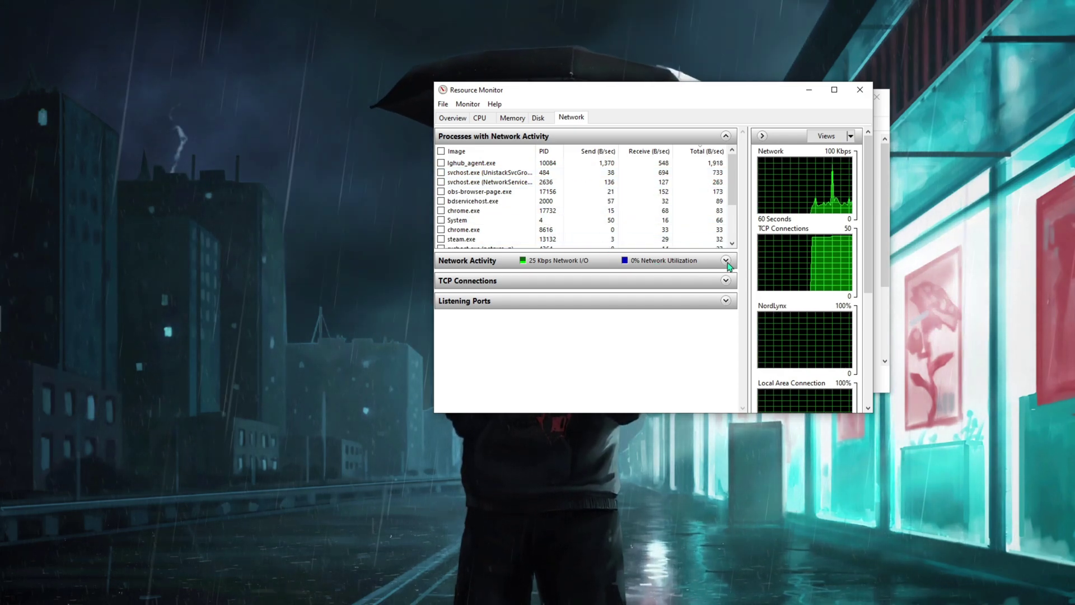
pyautogui.click(708, 263)
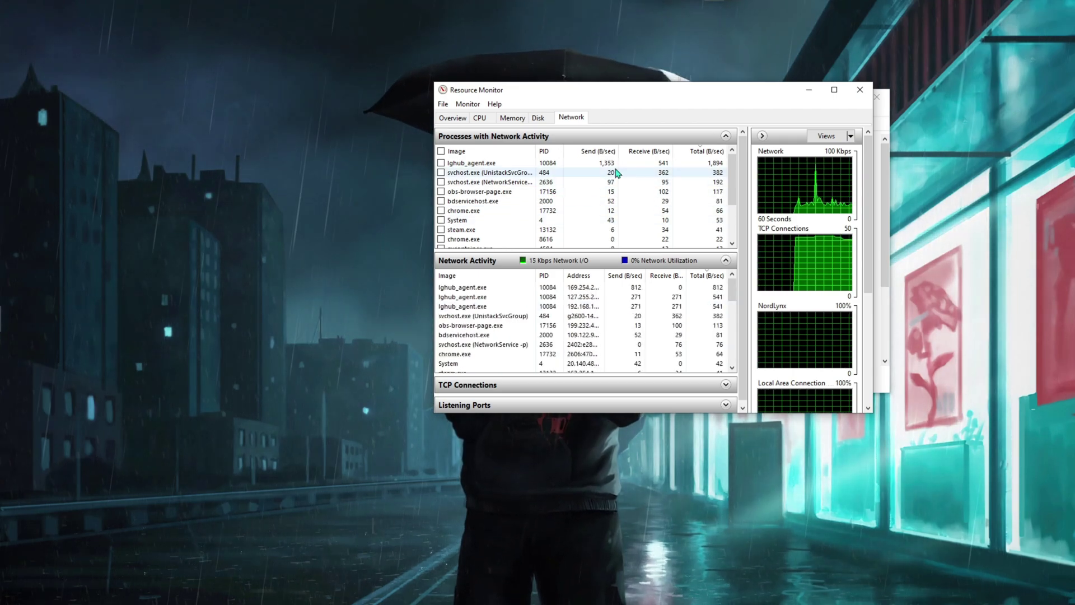
pyautogui.rightClick(582, 165)
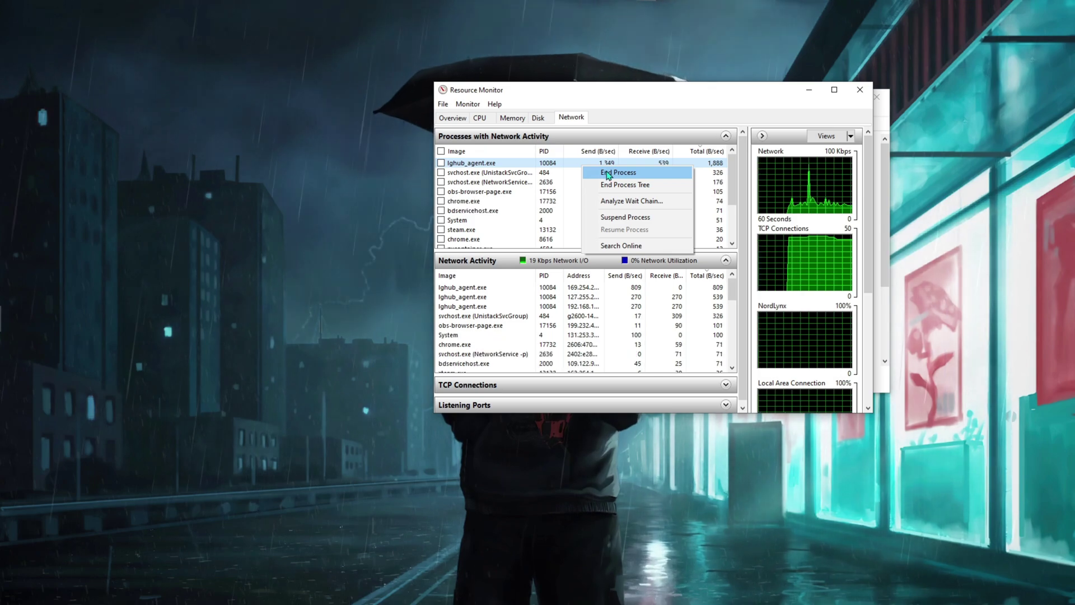
pyautogui.click(648, 120)
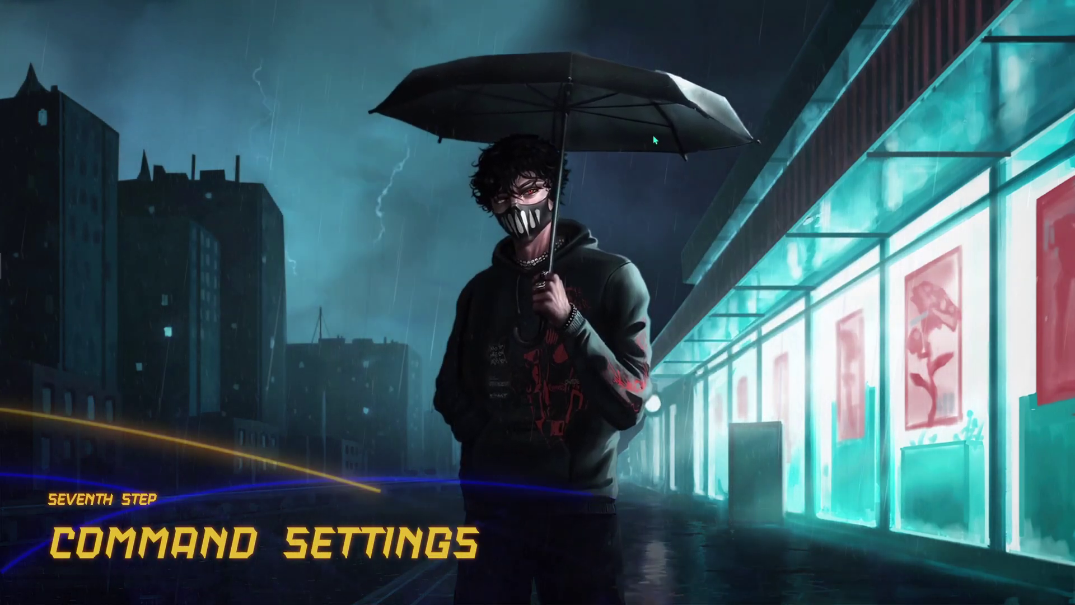
# - In a new Command Prompt, run ipconfig /release, ipconfig /renew and ipconfig /flushdns
pyautogui.press('super')
pyautogui.write('comm')
pyautogui.press('Return')
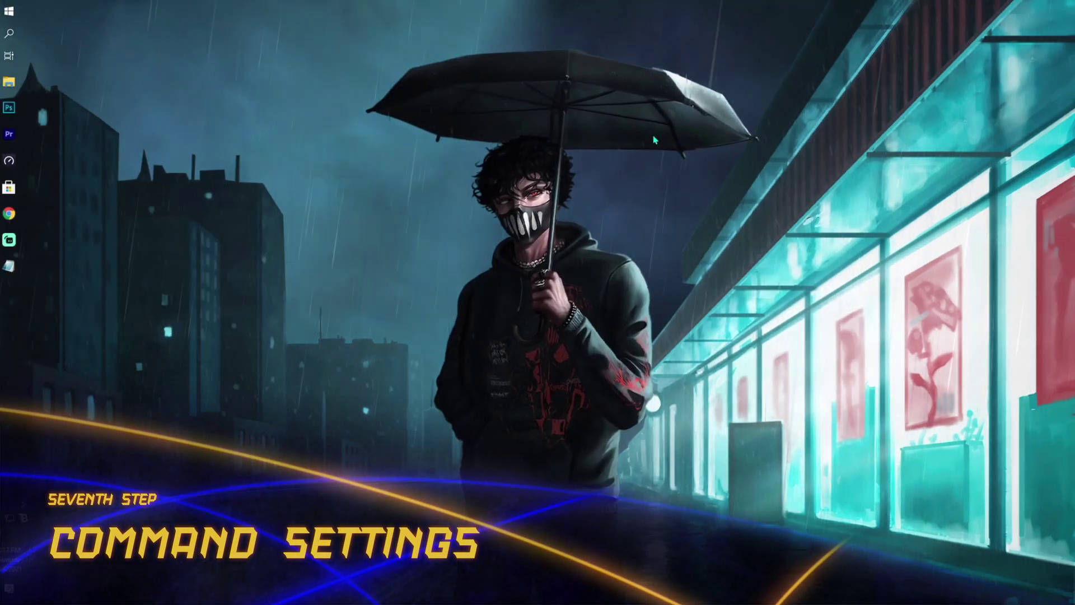
pyautogui.write('ipconfig /r')
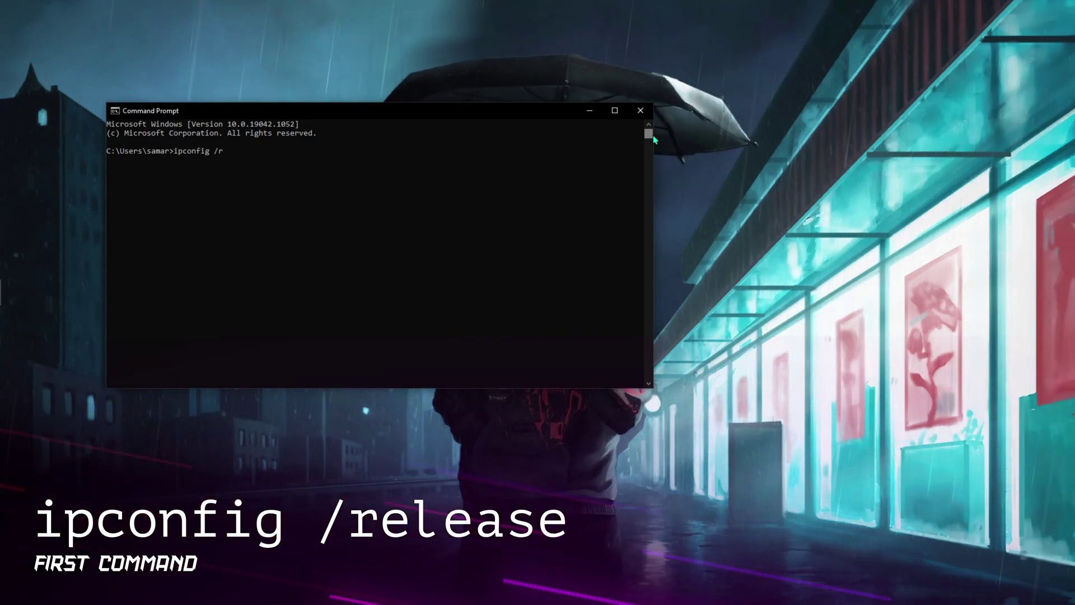
pyautogui.write('elease')
pyautogui.press('Return')
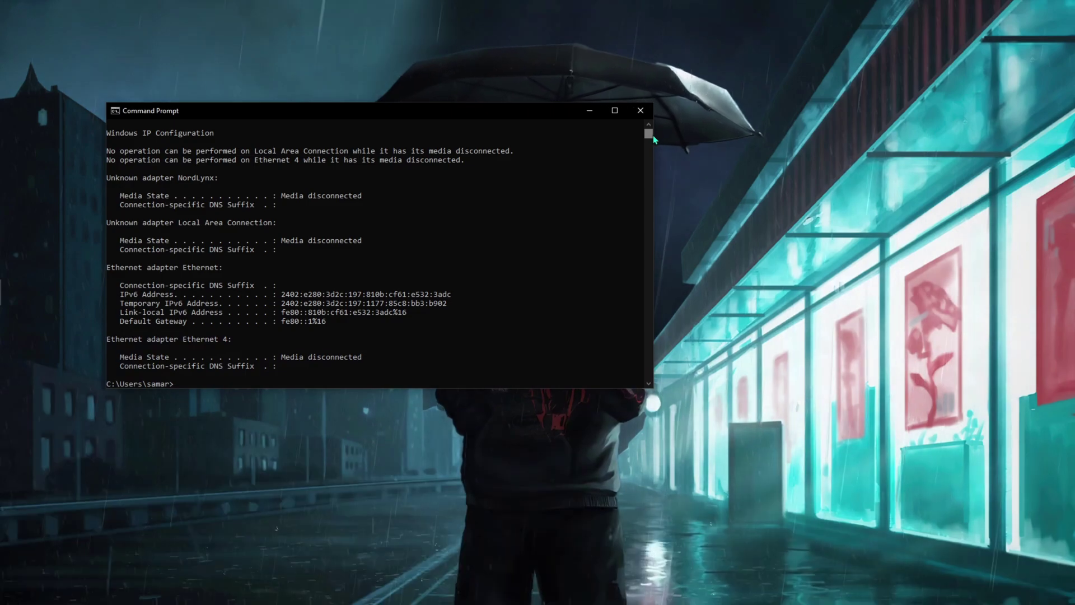
pyautogui.write('ipconfig')
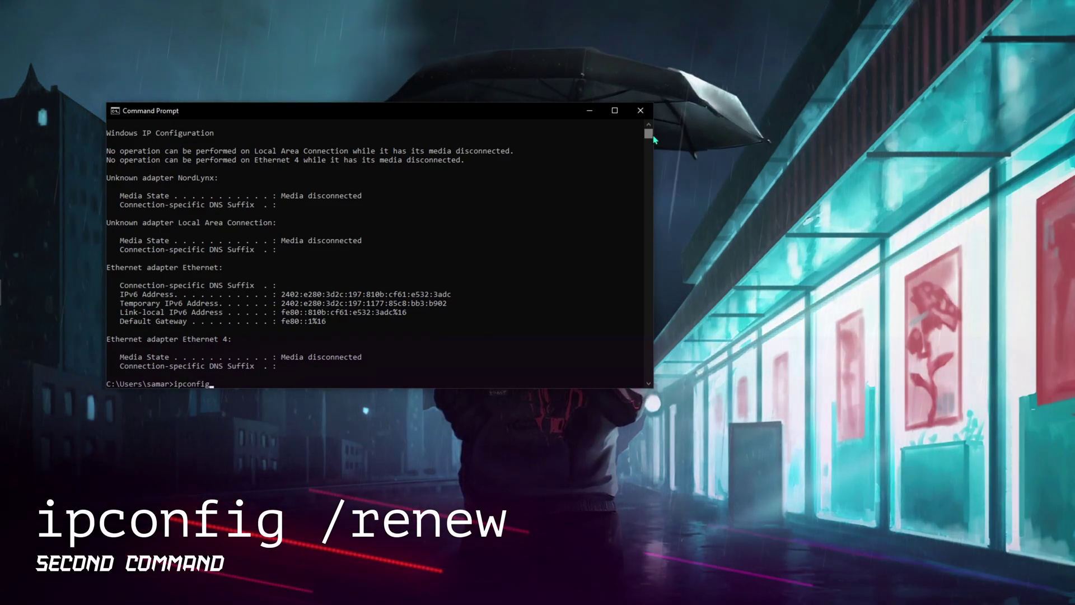
pyautogui.write(' /renew')
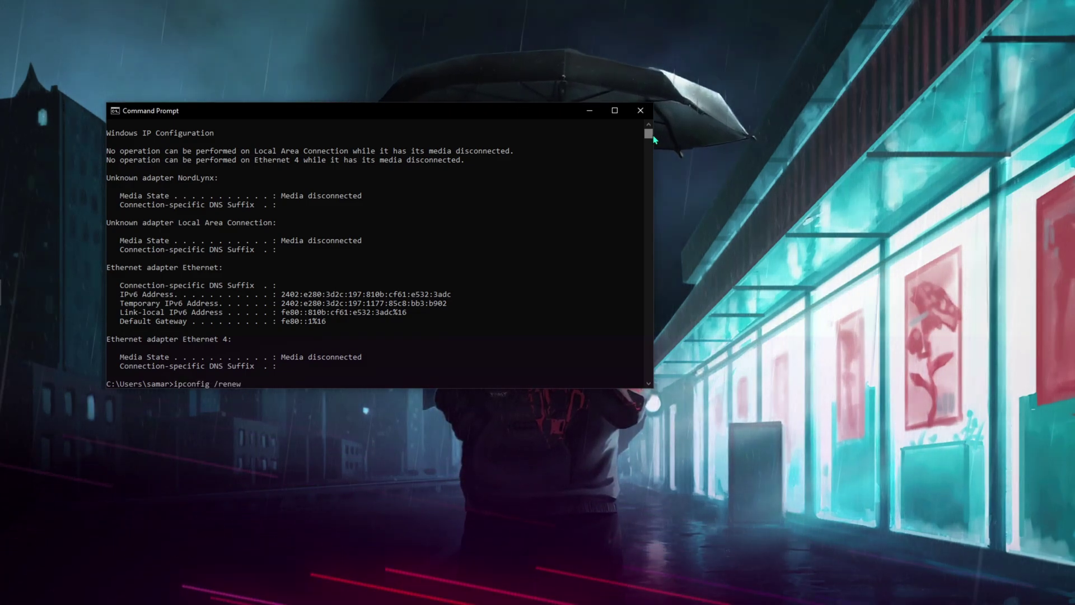
pyautogui.press('Return')
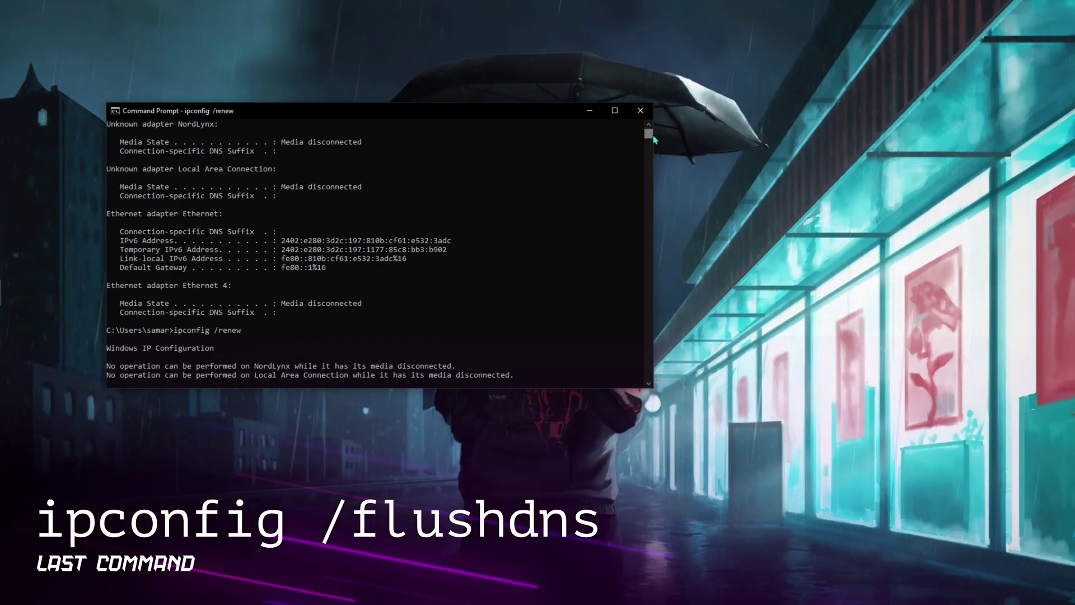
pyautogui.write('ipconfig /flushdn')
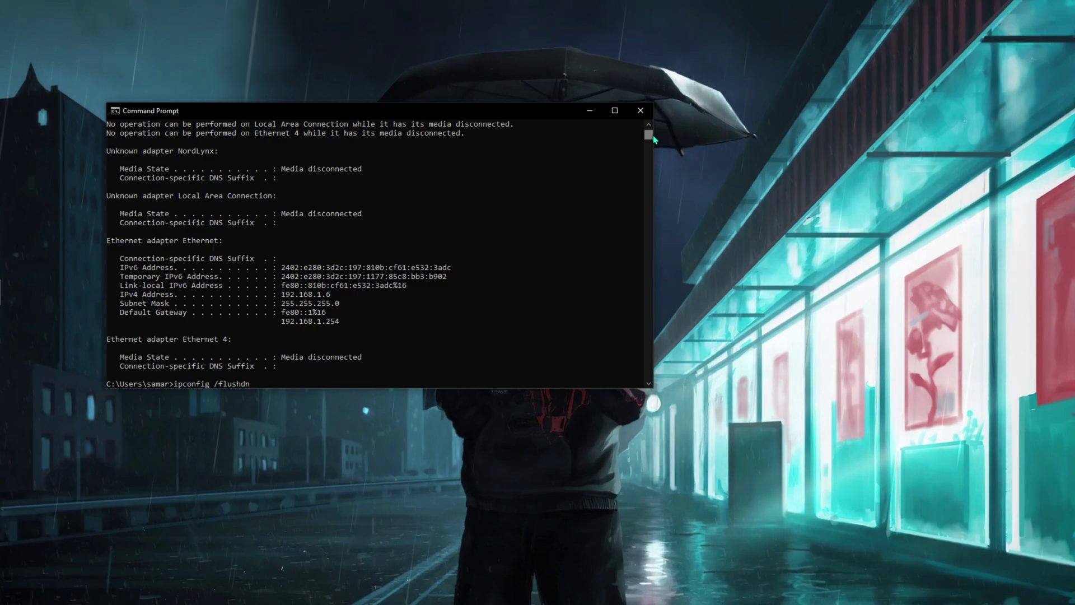
pyautogui.press('Return')
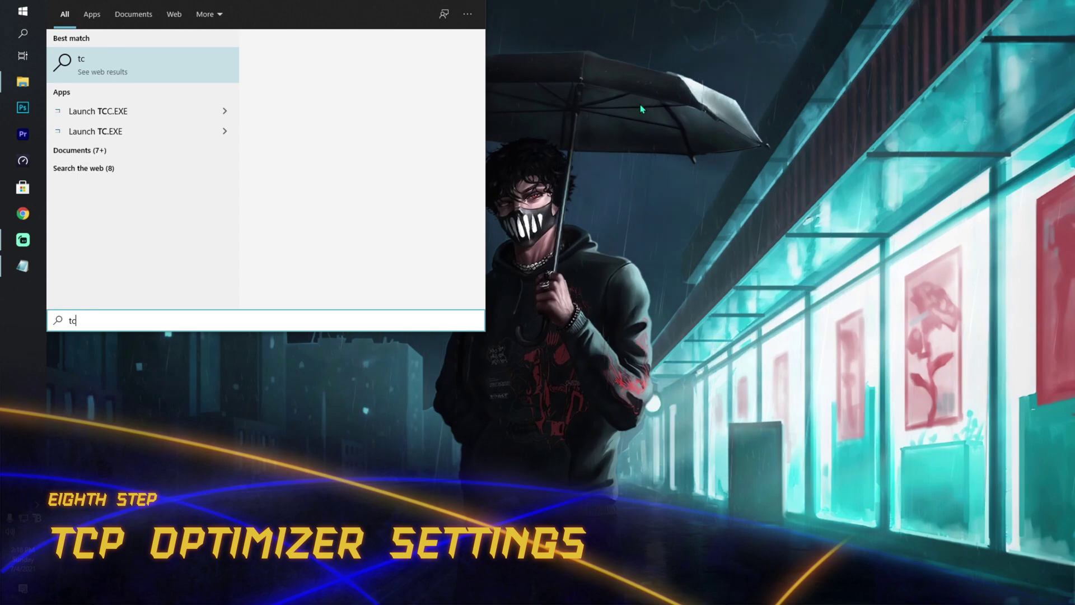
# - Search 'tcp optimizer', then run the downloaded TCPOptimizer.exe, accepting the permissions warning
pyautogui.write('p')
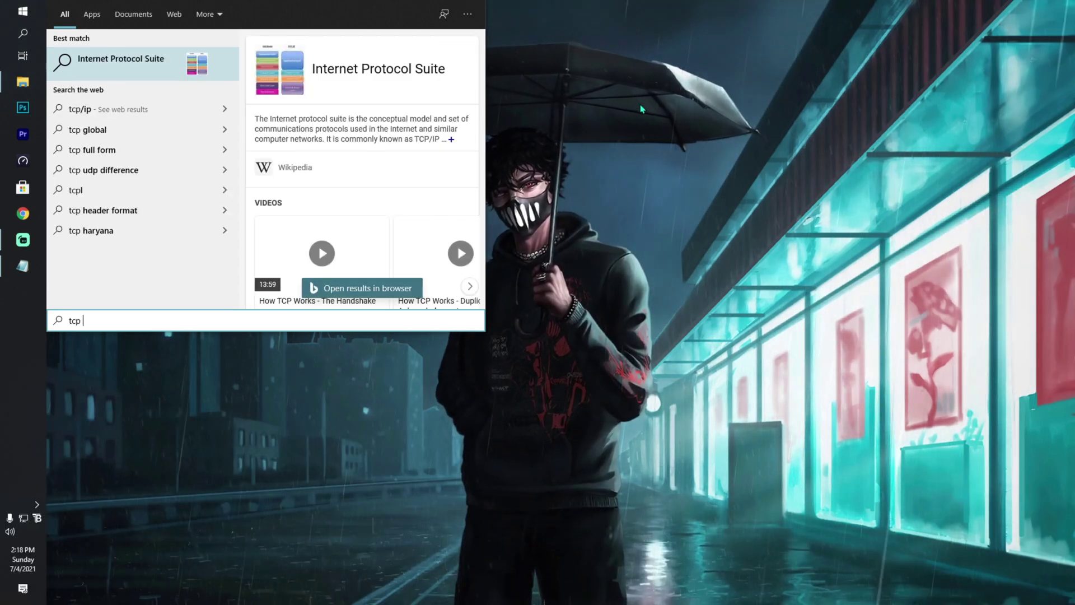
pyautogui.write('optimizer')
pyautogui.press('Return')
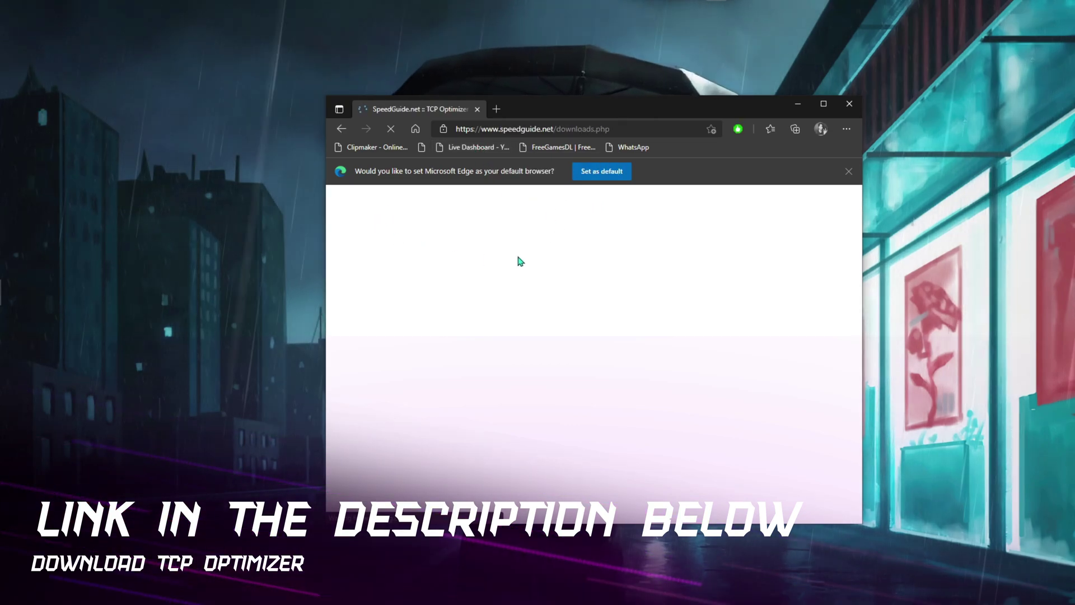
pyautogui.press('super+Up')
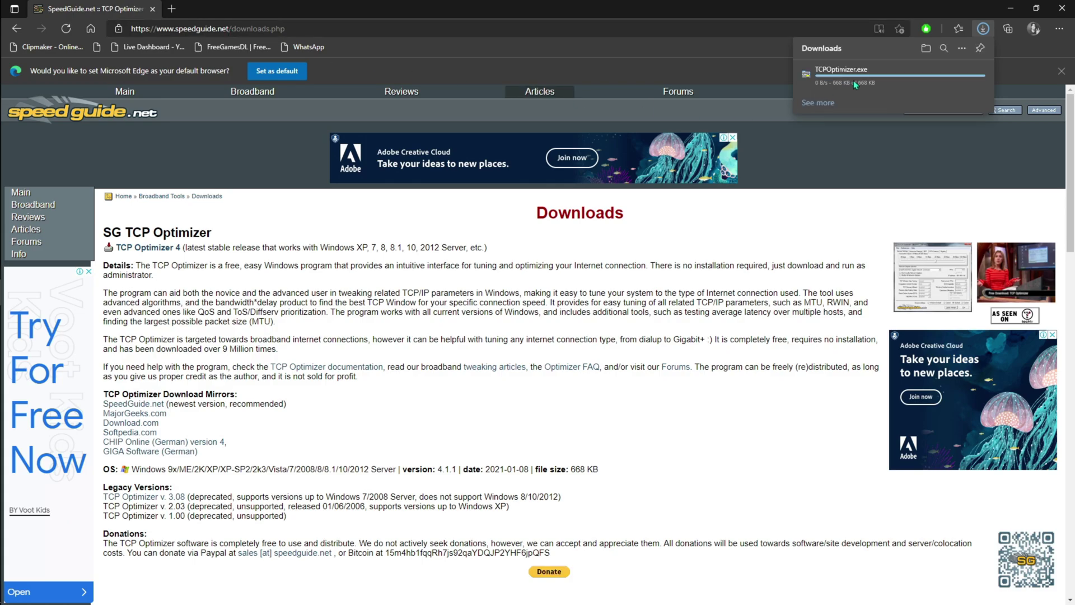
pyautogui.click(812, 77)
pyautogui.click(619, 340)
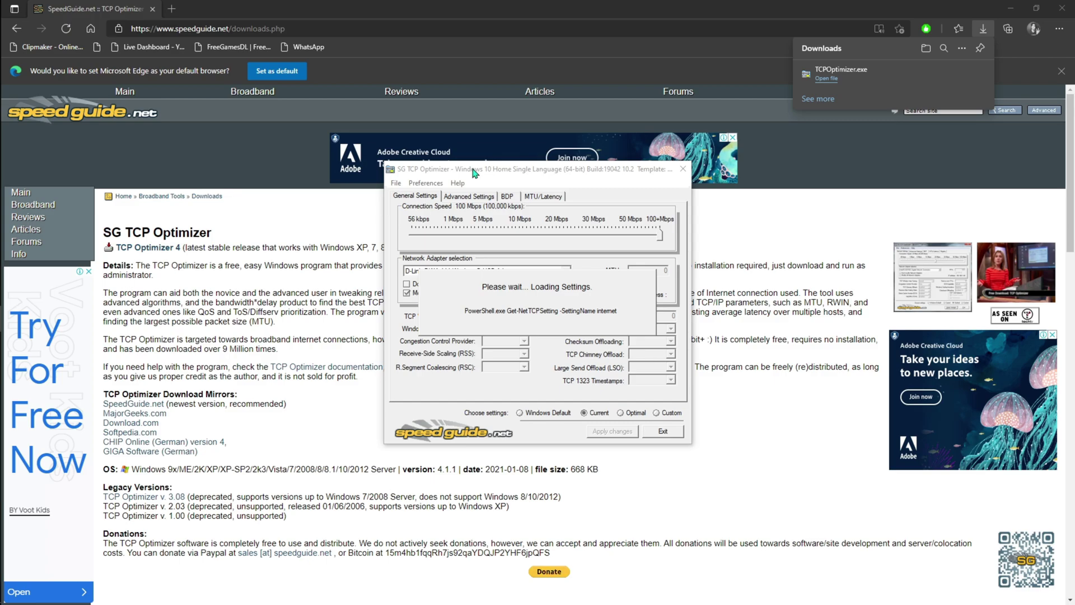
pyautogui.click(397, 184)
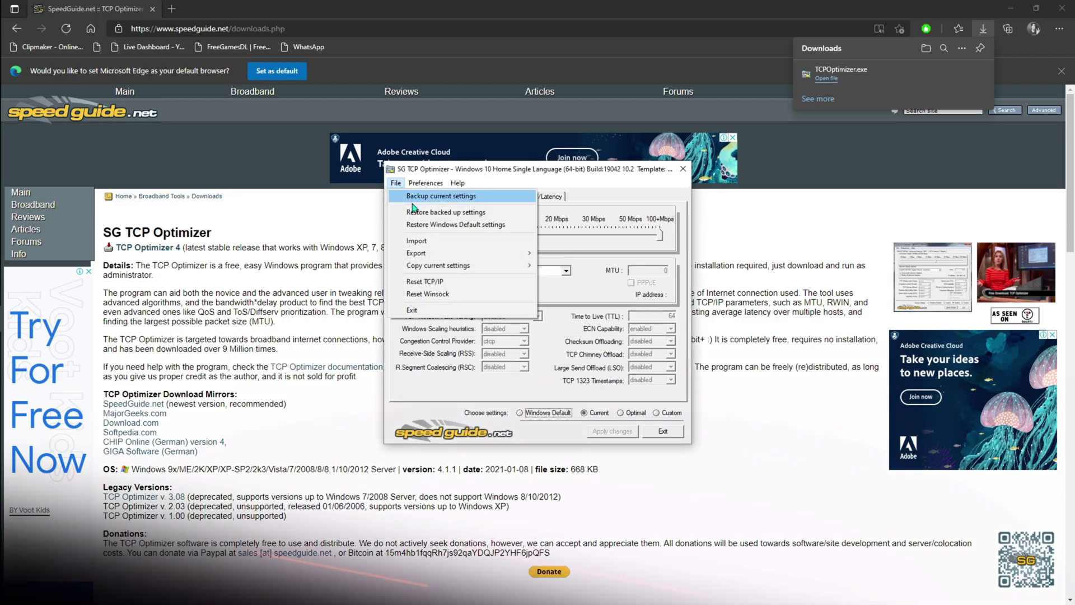
pyautogui.click(421, 240)
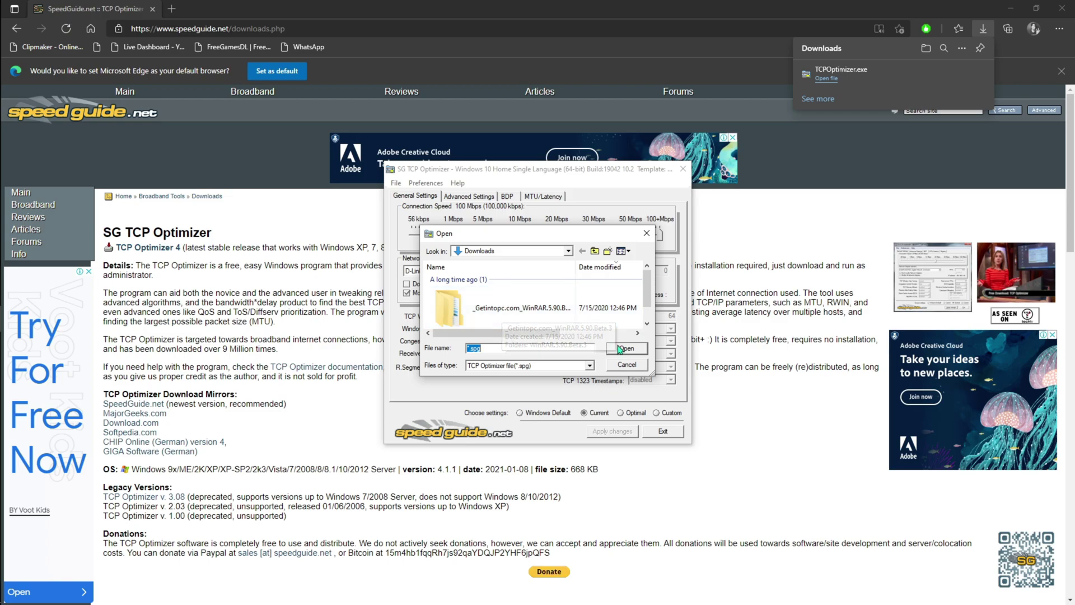
pyautogui.click(646, 233)
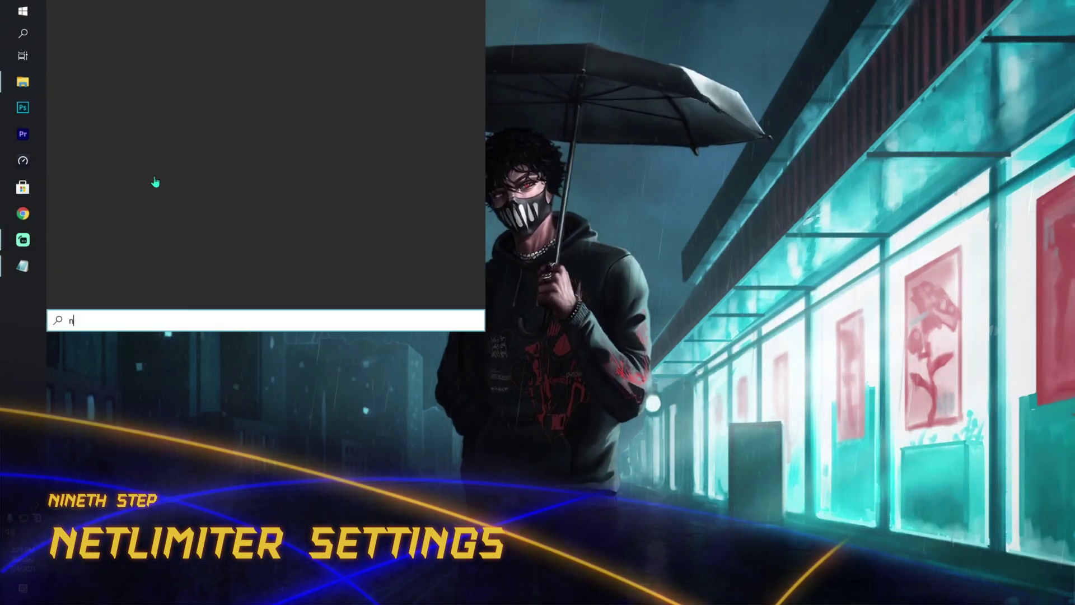
# - Launch NetLimiter 4 and select Steam in its application traffic list
pyautogui.press('Down')
pyautogui.press('Down')
pyautogui.press('Down')
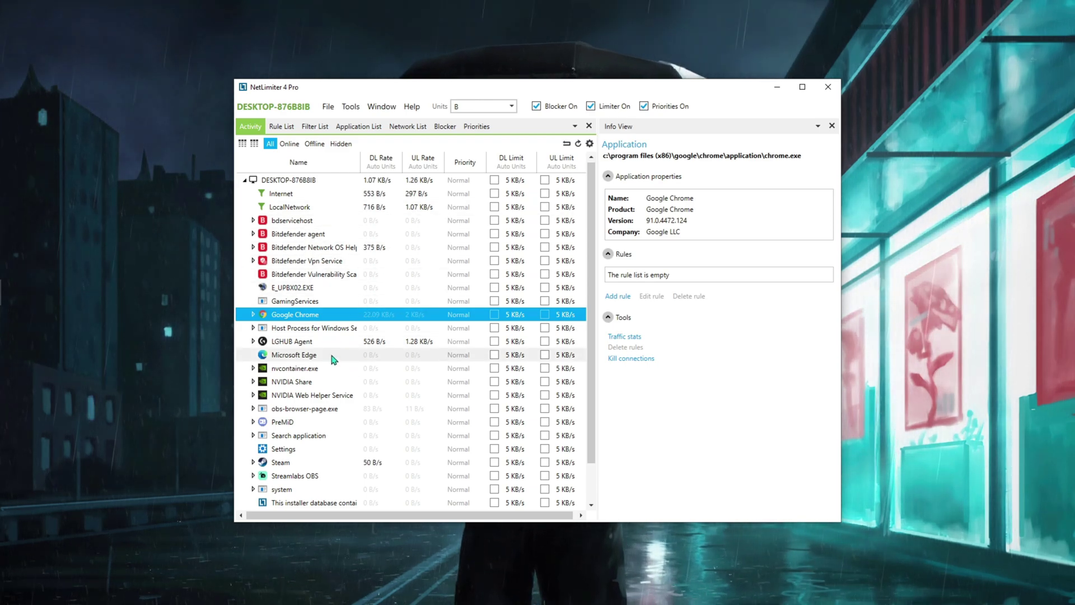
pyautogui.click(325, 382)
pyautogui.scroll(-1, 305, 403)
pyautogui.click(287, 424)
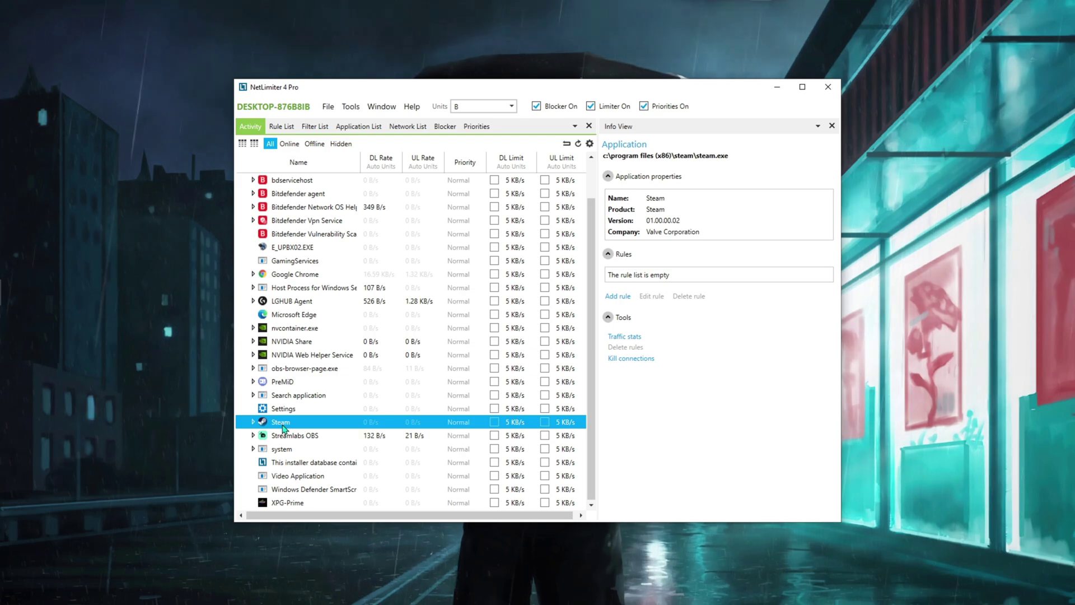
# - Create and save a Priority rule for Steam set to High
pyautogui.doubleClick(459, 422)
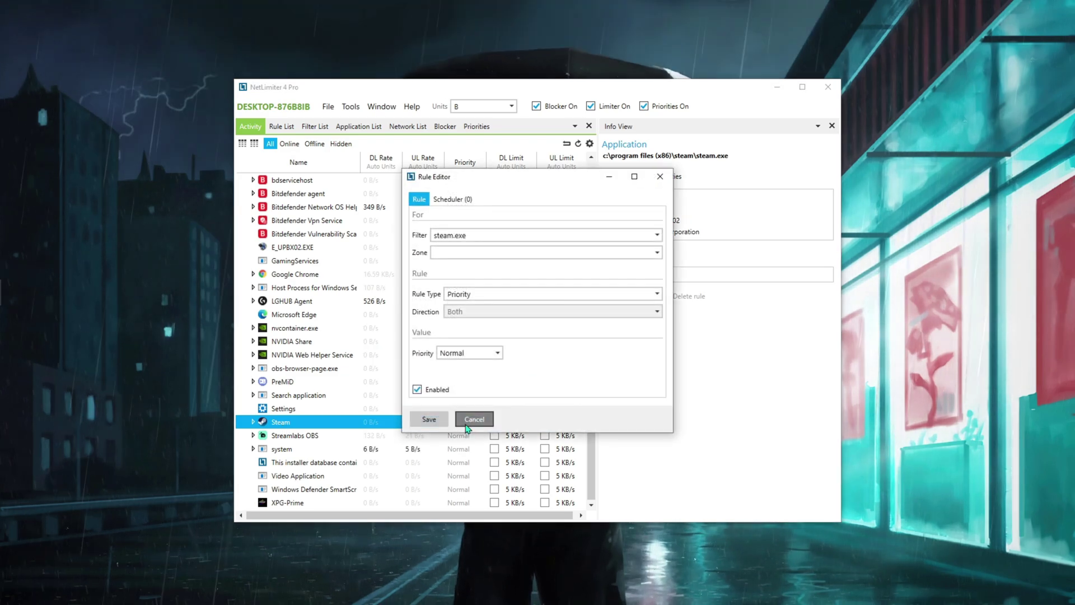
pyautogui.click(463, 309)
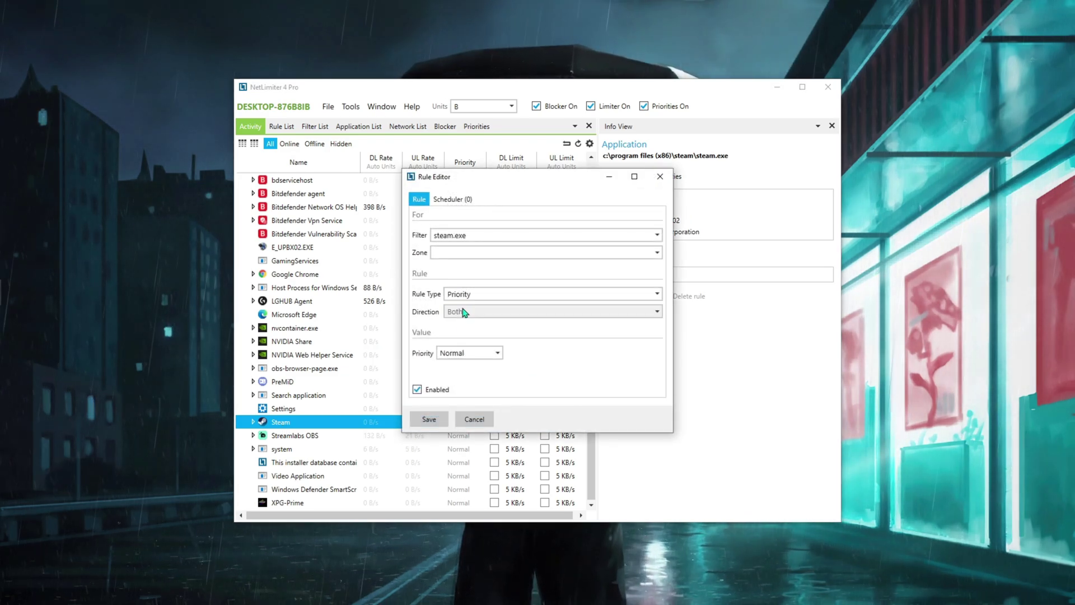
pyautogui.click(467, 359)
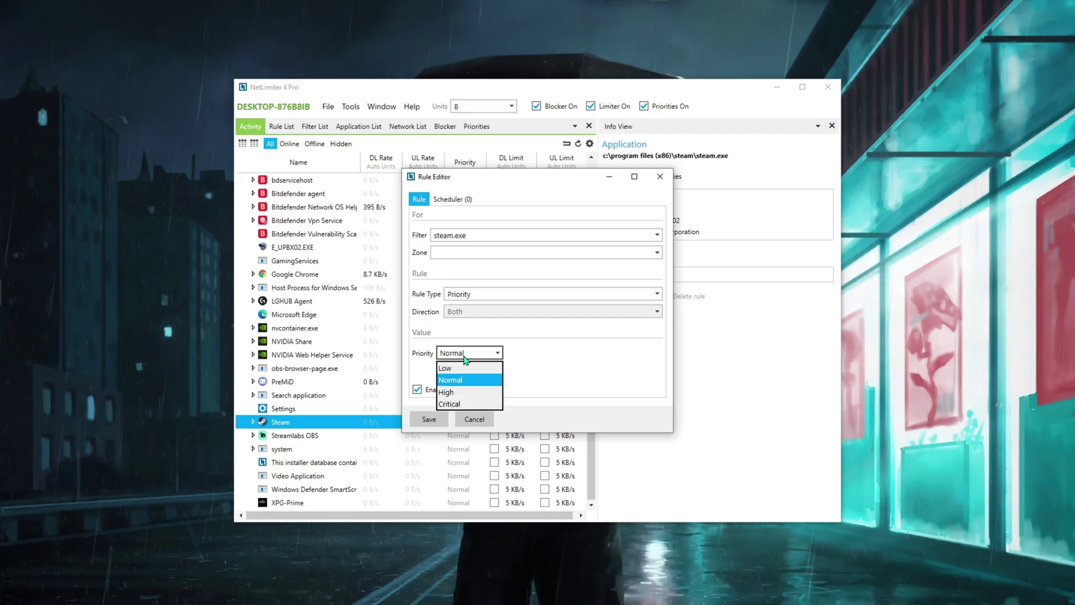
pyautogui.click(452, 394)
pyautogui.click(429, 419)
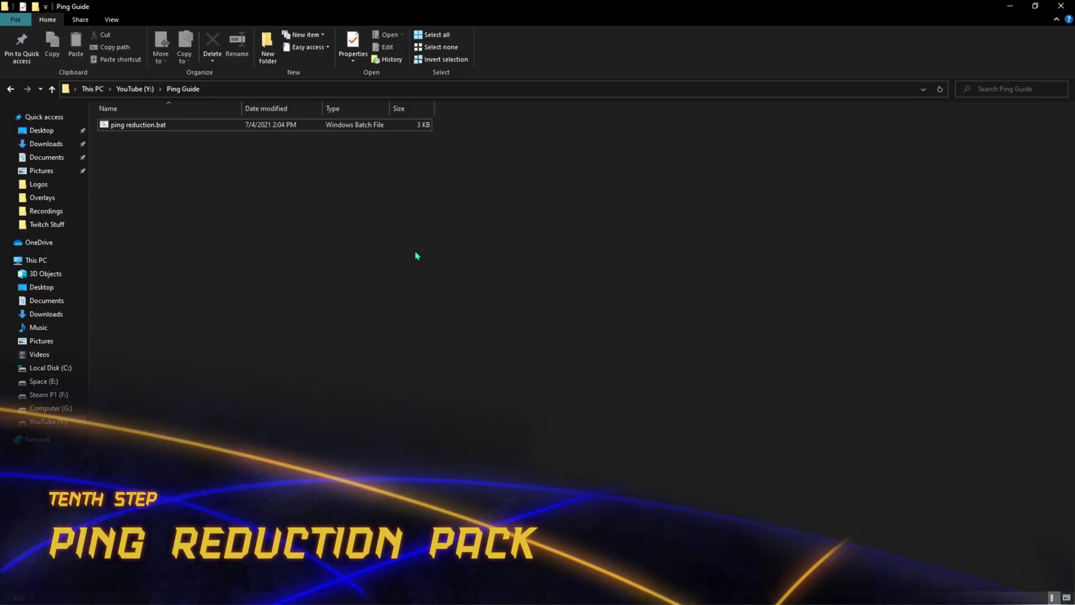
# - Edit ping reduction.bat in Notepad from its context menu in the Ping Guide folder
pyautogui.click(148, 128)
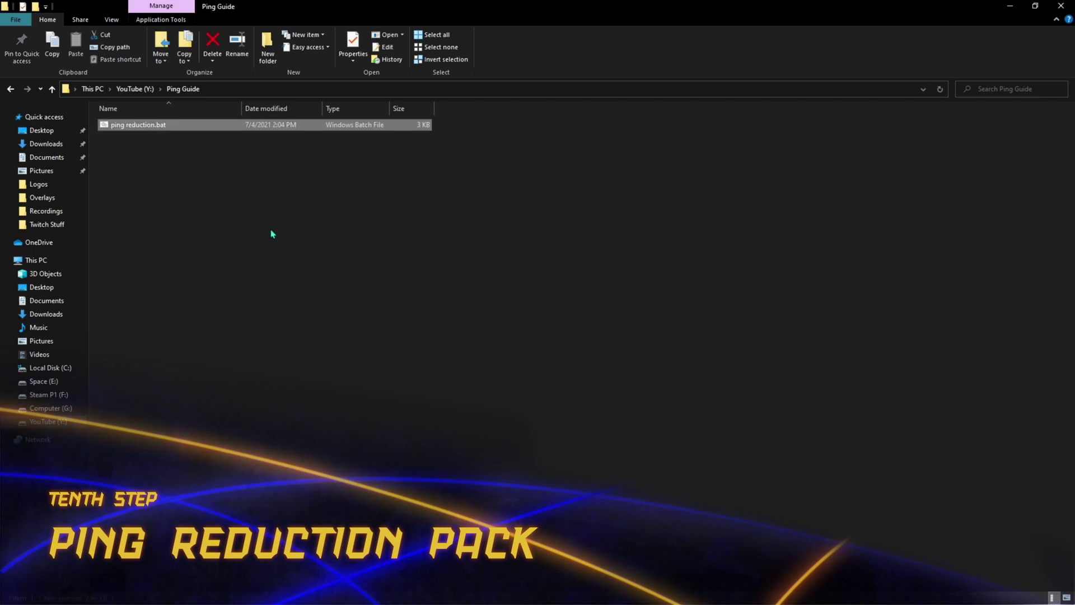
pyautogui.click(271, 233)
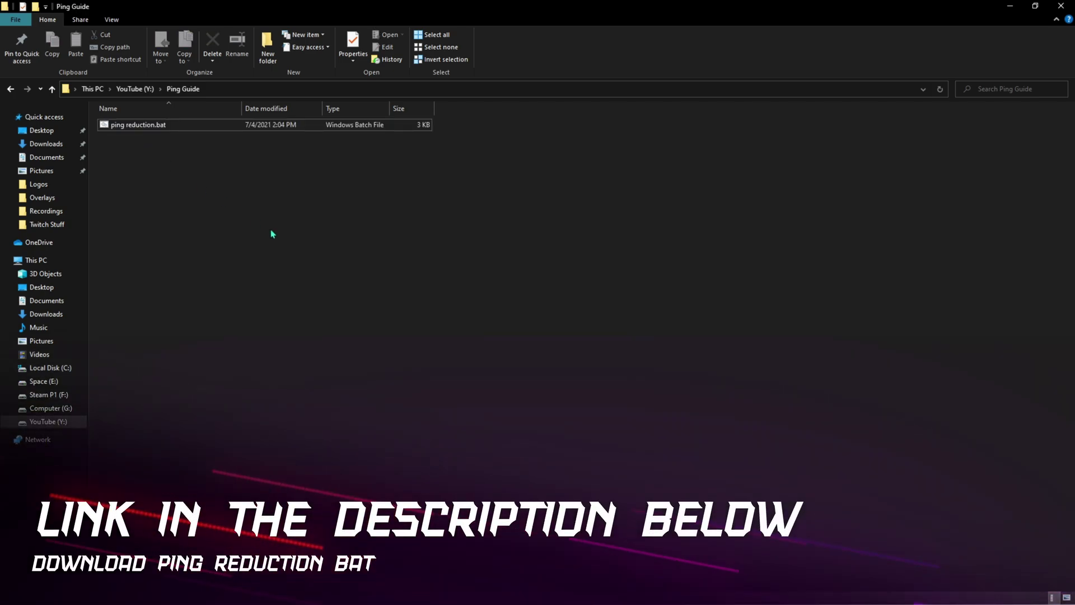
pyautogui.rightClick(189, 137)
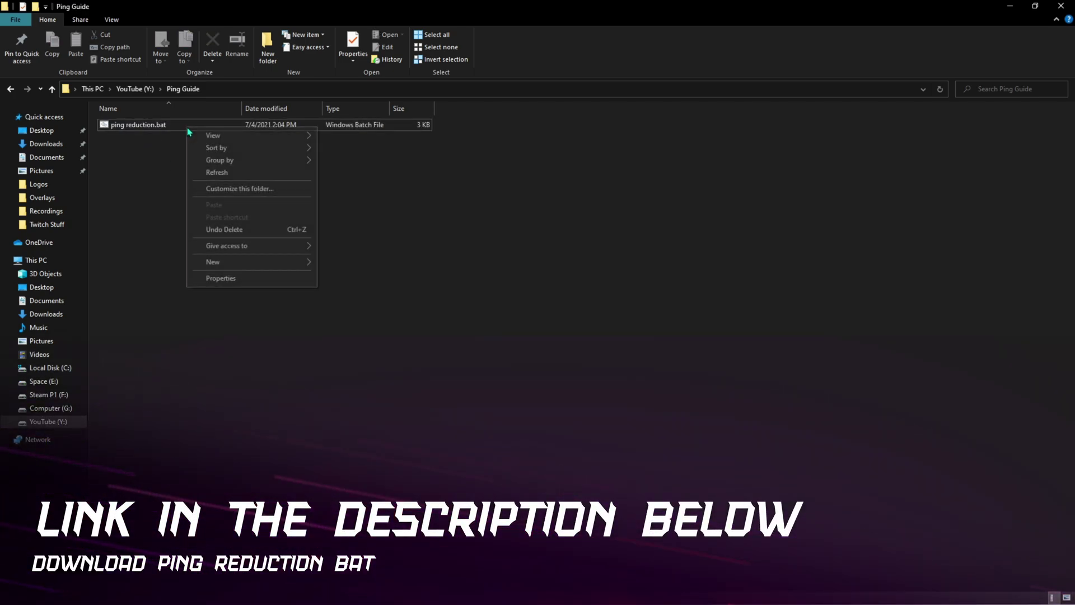
pyautogui.click(191, 131)
pyautogui.rightClick(191, 131)
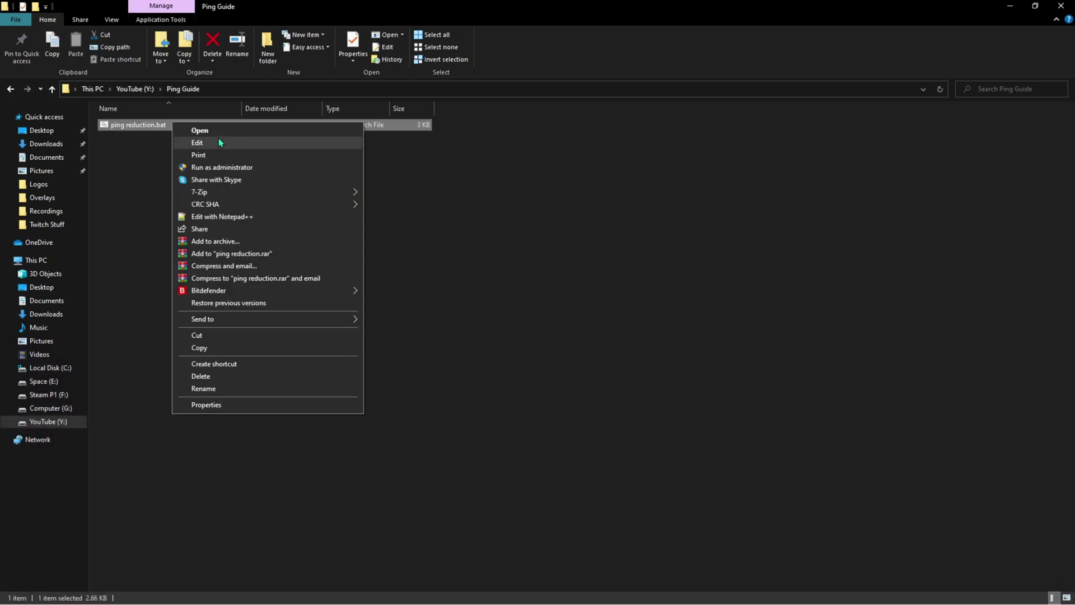
pyautogui.click(621, 196)
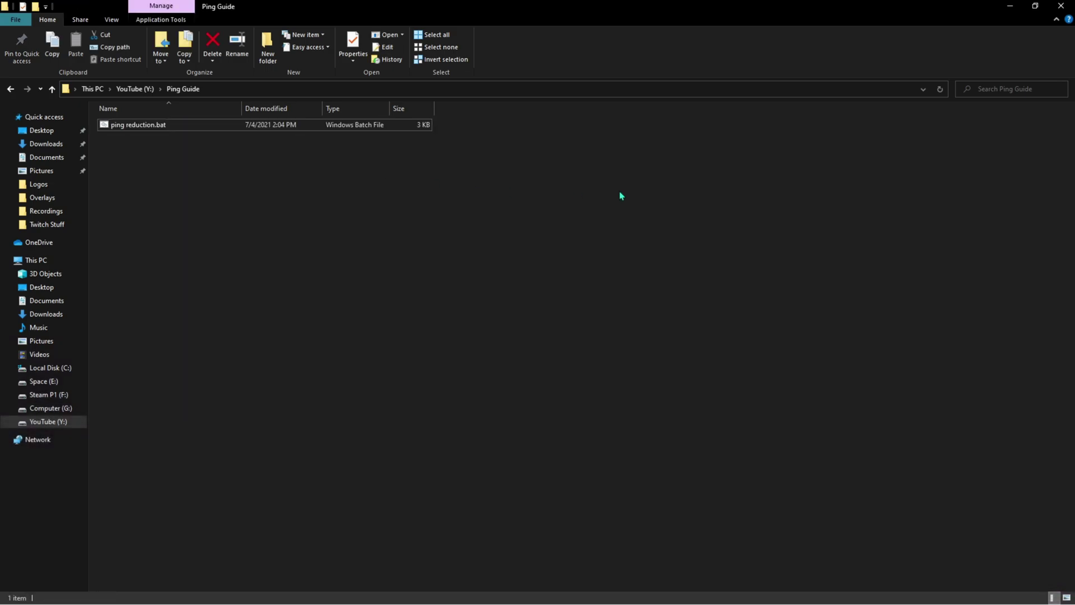
pyautogui.rightClick(369, 129)
pyautogui.click(414, 153)
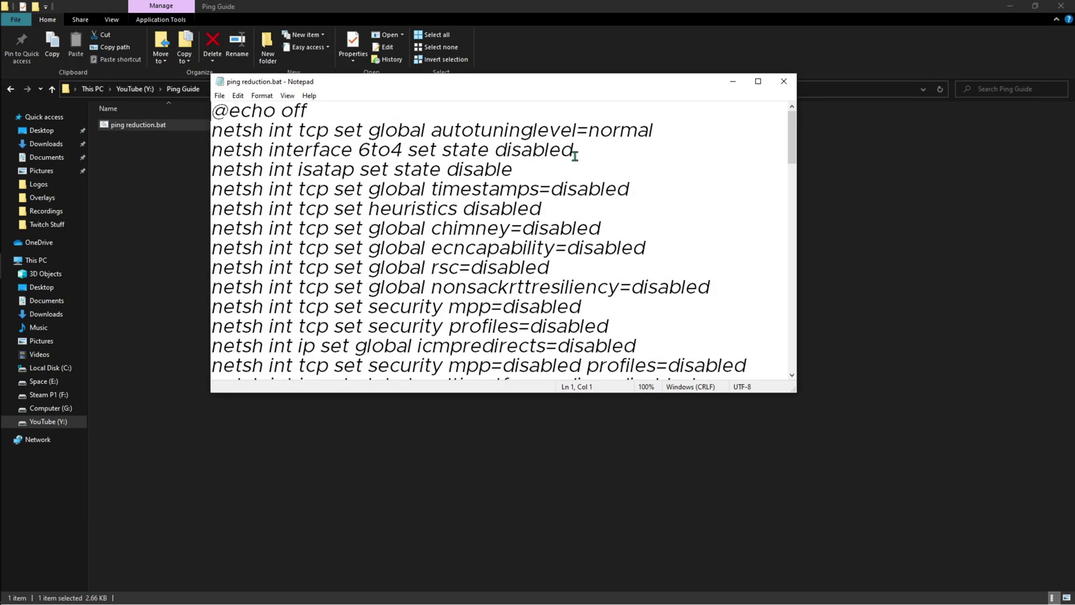
pyautogui.scroll(-13, 269, 157)
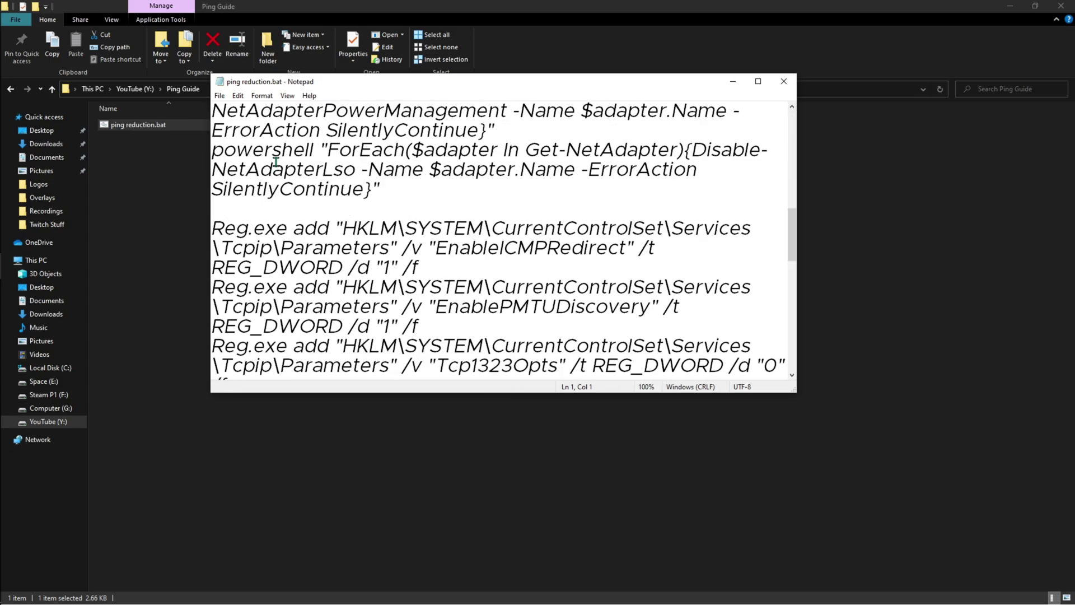
pyautogui.scroll(-6, 275, 162)
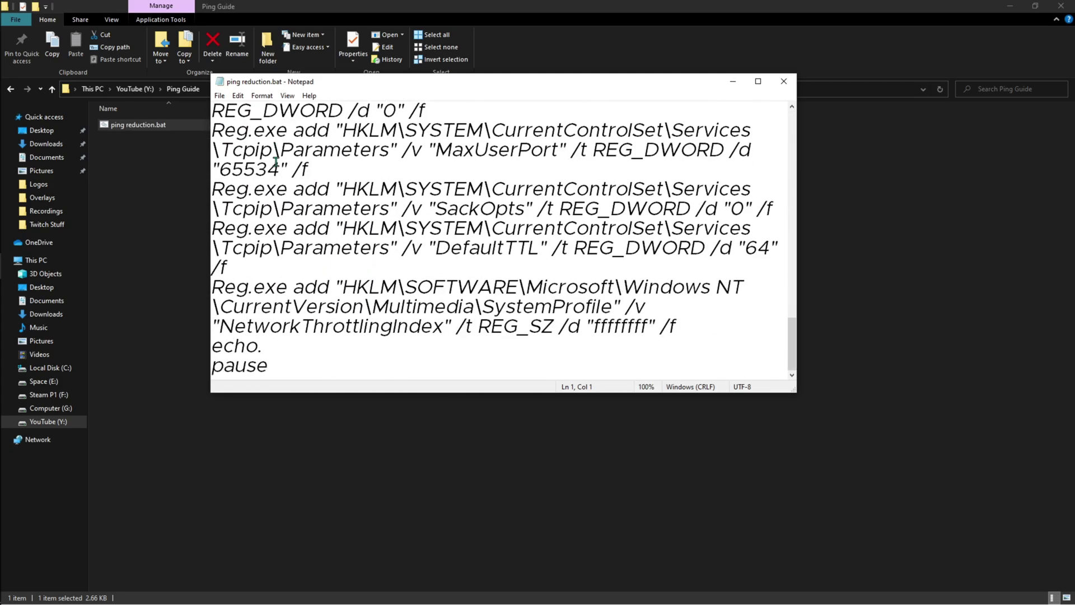
pyautogui.scroll(5, 276, 163)
pyautogui.scroll(12, 276, 162)
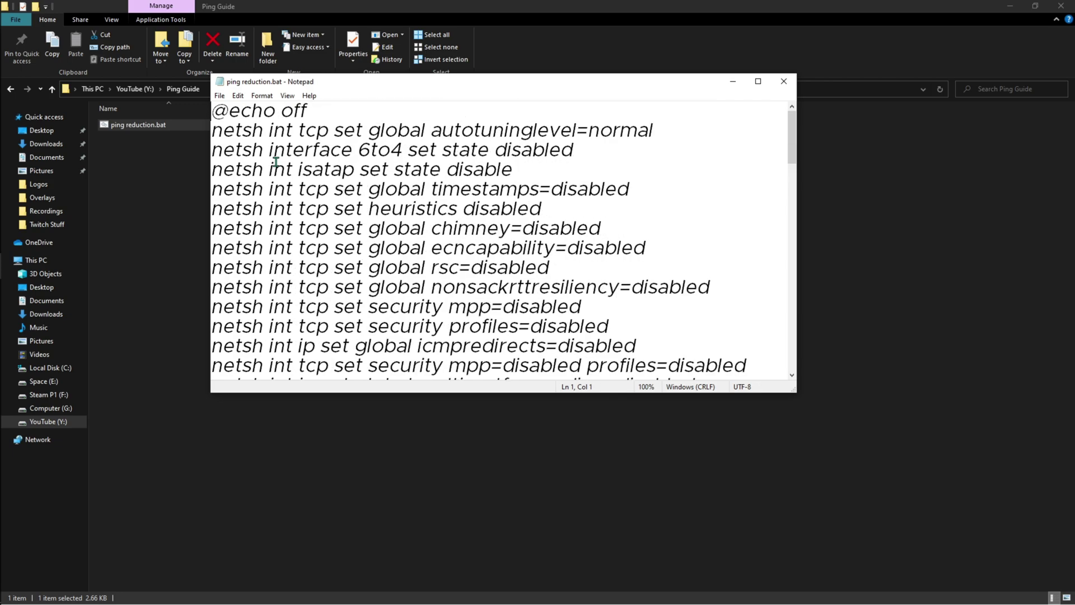